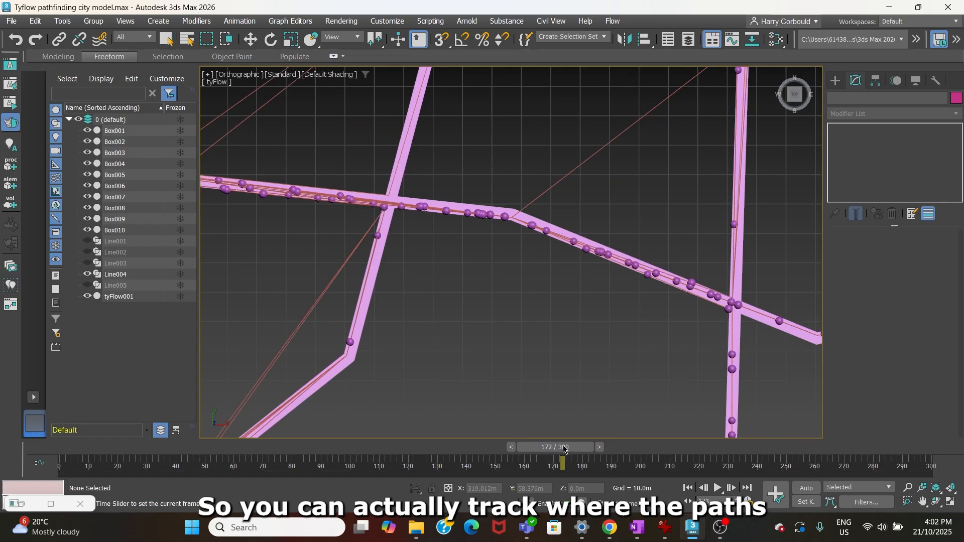
- Return the animation to frame 0 and open the tyFlow001 editor
left_click_drag(578, 447, 70, 458)
scroll(434, 382, "down", 10)
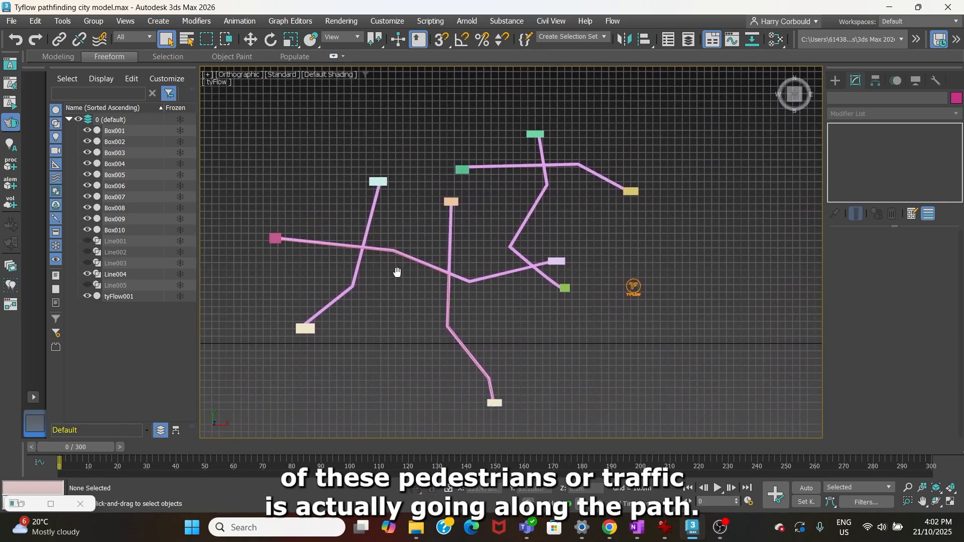
left_click(118, 296)
left_click(912, 263)
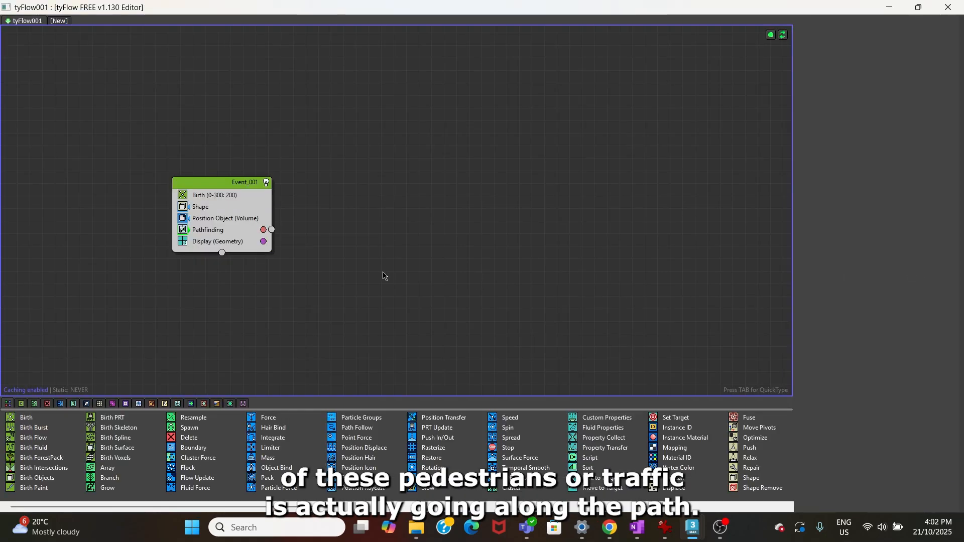
- Shrink the tyFlow editor to a floating window and place it so most of the path network stays visible
left_click(919, 8)
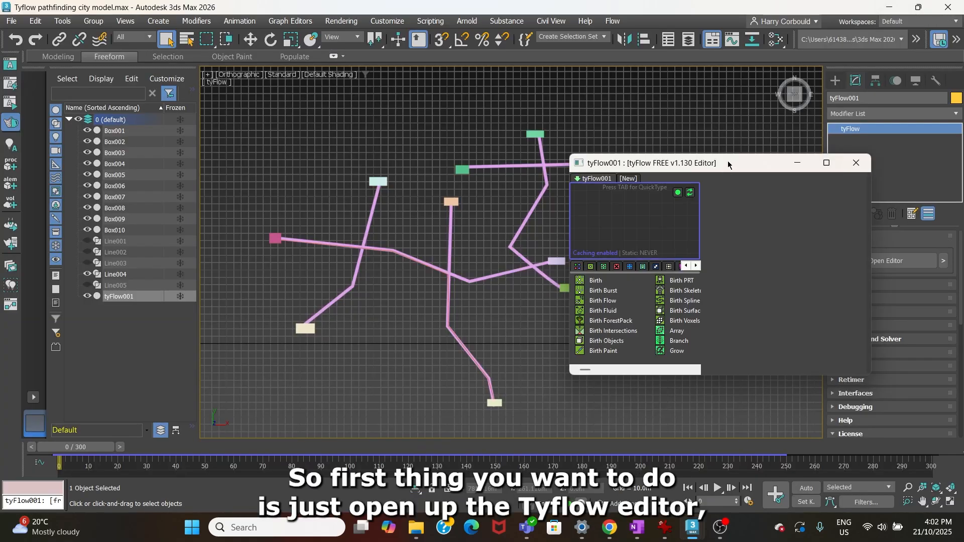
left_click_drag(874, 267, 959, 273)
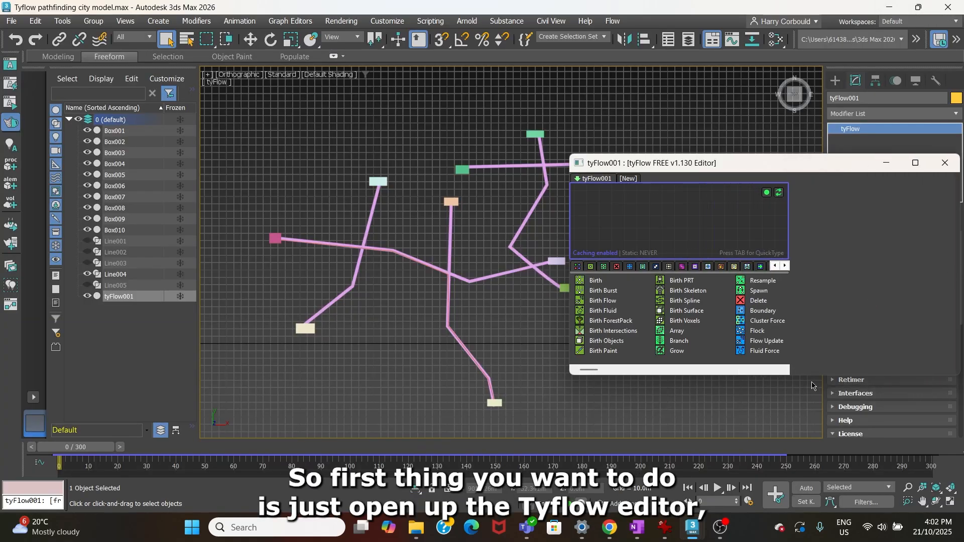
left_click_drag(806, 388, 806, 469)
left_click_drag(759, 170, 262, 123)
- Add a Spline Paths operator to Event_001 between Pathfinding and Display, and delete the leftover separate event
scroll(182, 234, "down", 2)
middle_click_drag(190, 236, 153, 138)
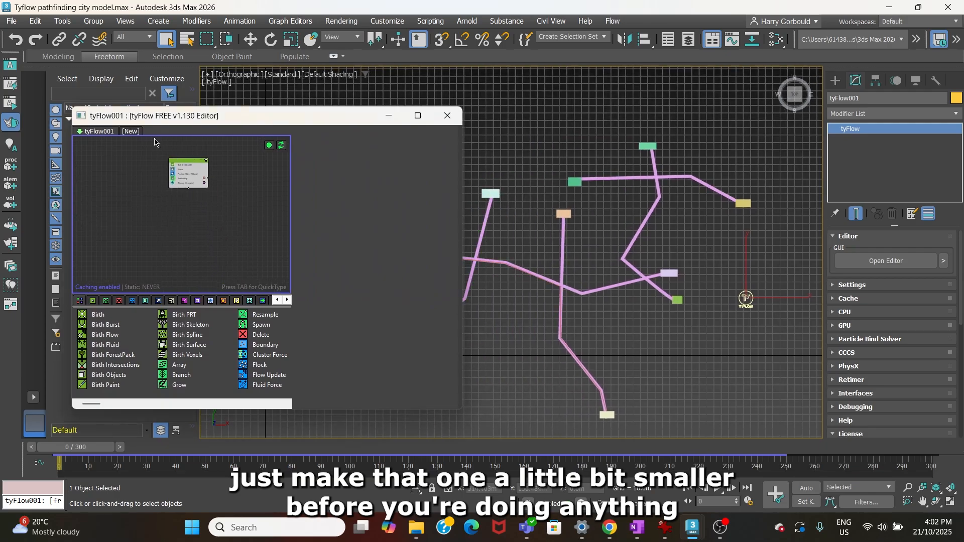
scroll(199, 188, "up", 5)
middle_click_drag(199, 179, 245, 215)
scroll(243, 245, "up", 1)
key("Tab")
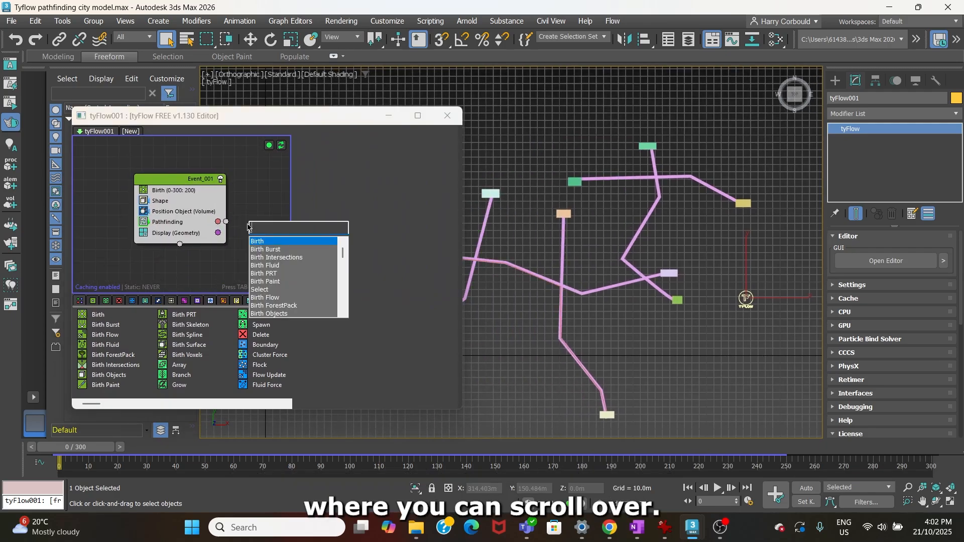
type("spl")
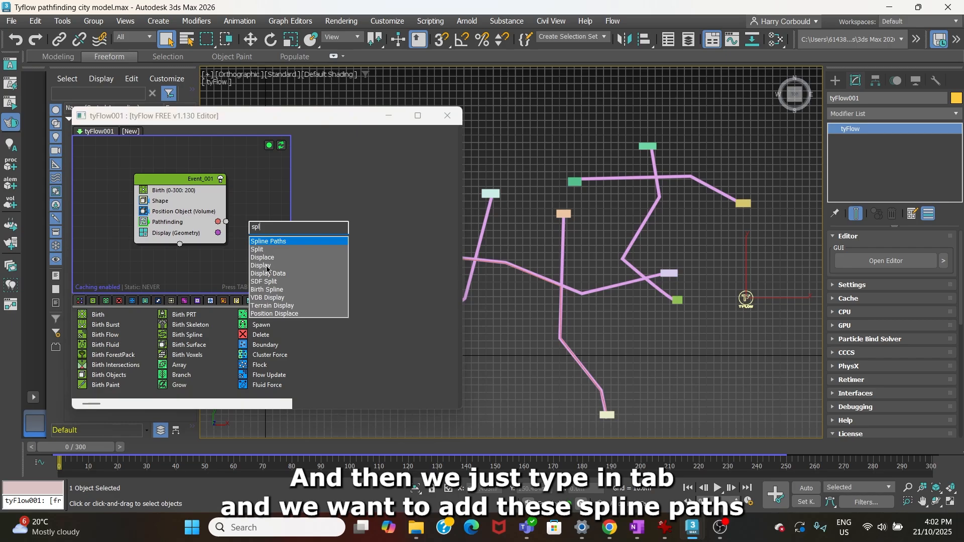
left_click(280, 242)
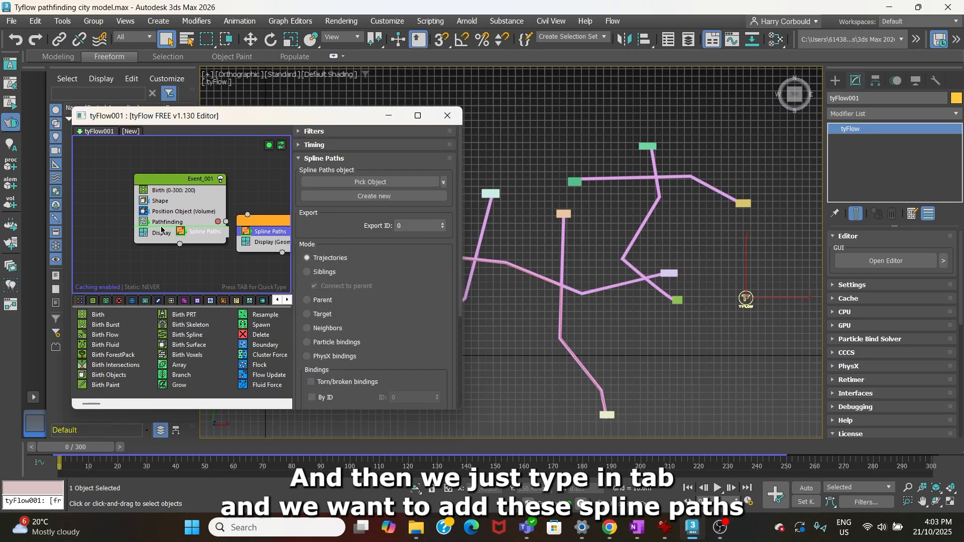
left_click_drag(161, 230, 162, 231)
left_click(277, 222)
key("Delete")
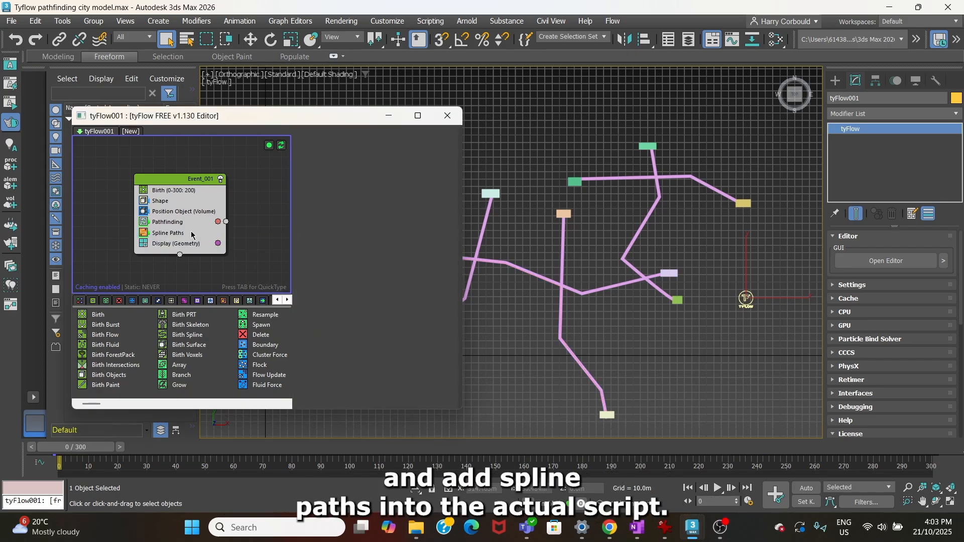
- Create a new spline object for the Spline Paths operator and minimize the editor
left_click(187, 232)
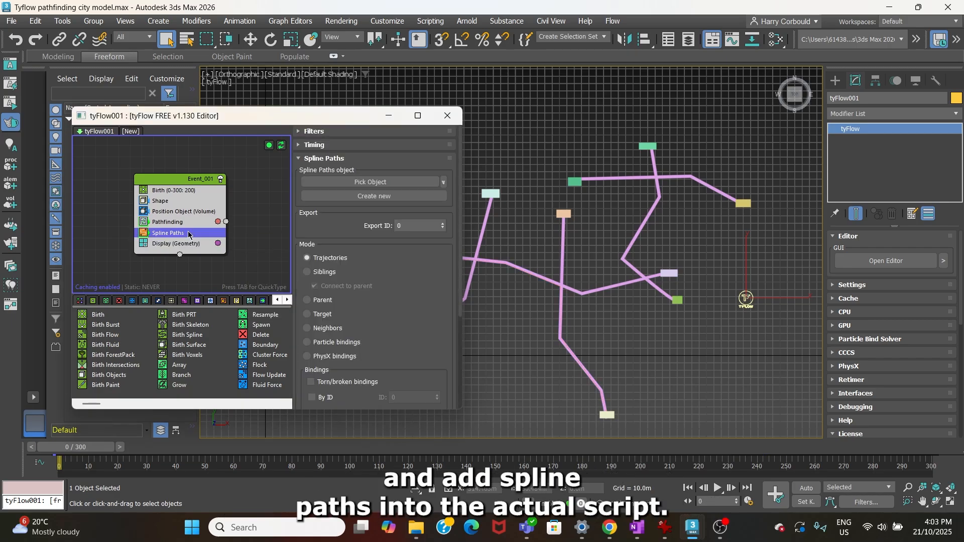
left_click(389, 197)
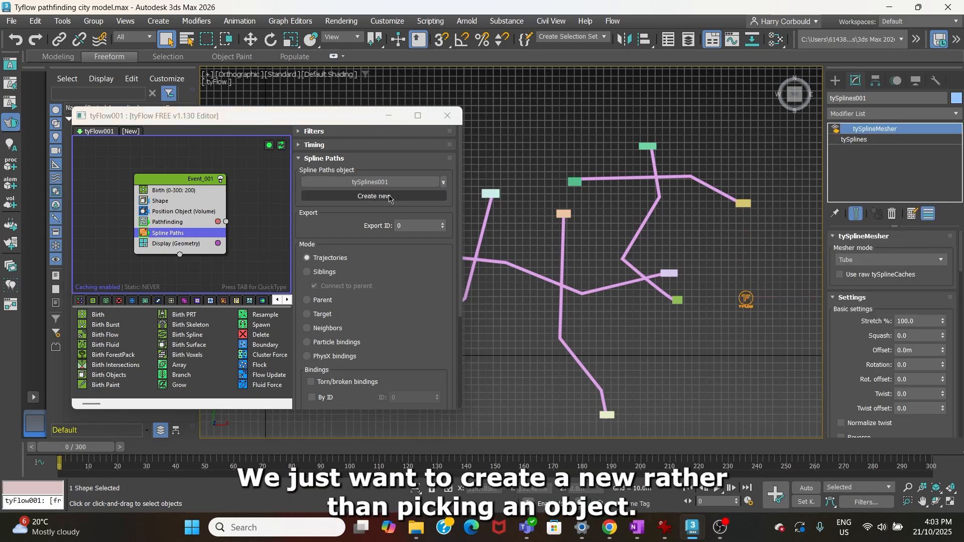
left_click(388, 116)
- Advance the animation to frame 45 and inspect the splines traced from the pink building
scroll(477, 323, "up", 4)
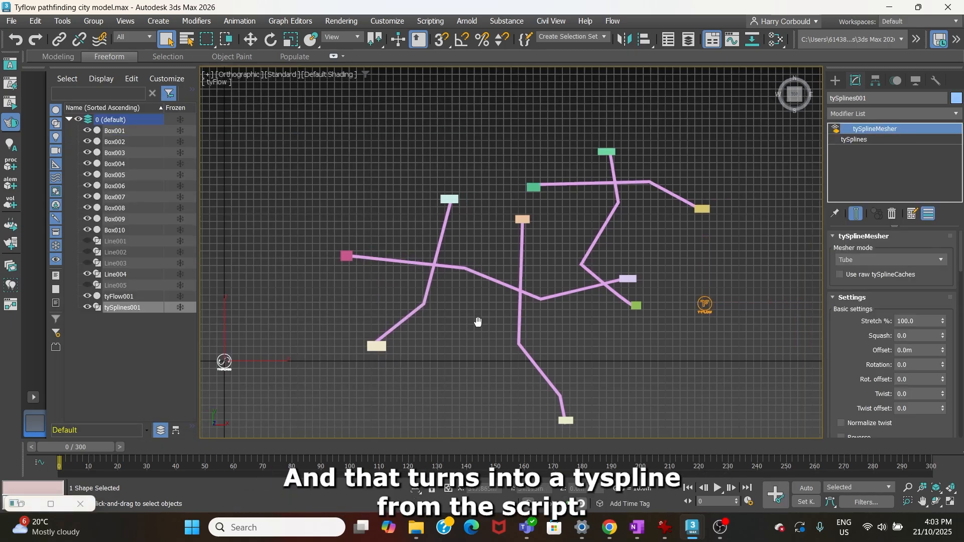
left_click_drag(97, 447, 222, 447)
middle_click_drag(388, 256, 428, 289)
scroll(286, 206, "up", 6)
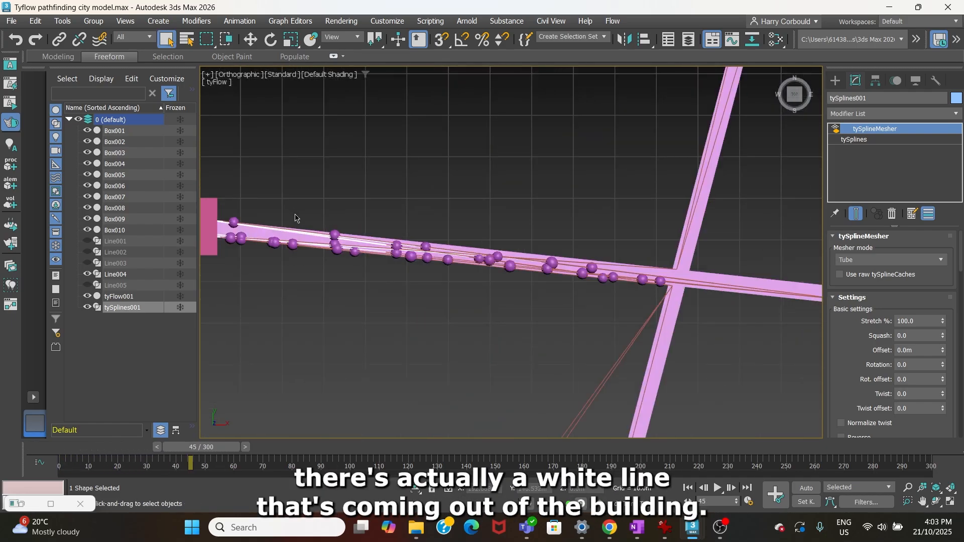
middle_click_drag(283, 211, 317, 210)
- Hide tyFlow001 and play the animation from frame 0, following the traced splines along the paths
left_click(88, 297)
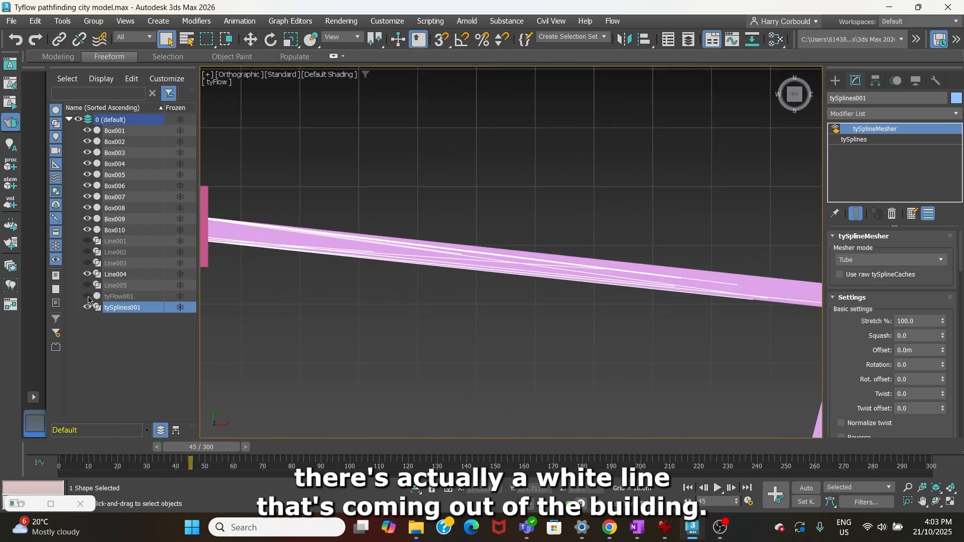
left_click_drag(201, 447, 42, 458)
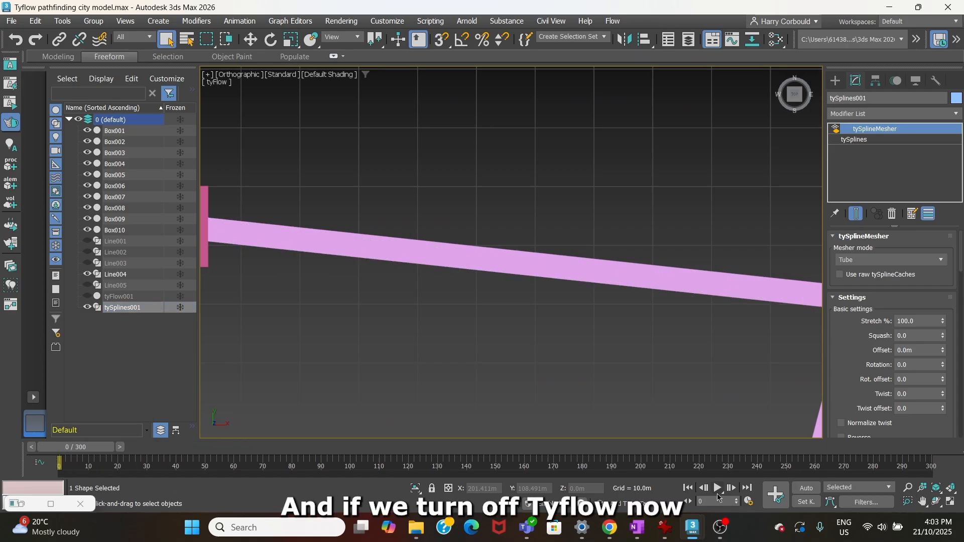
left_click(718, 495)
scroll(578, 281, "down", 3)
middle_click_drag(592, 279, 512, 295)
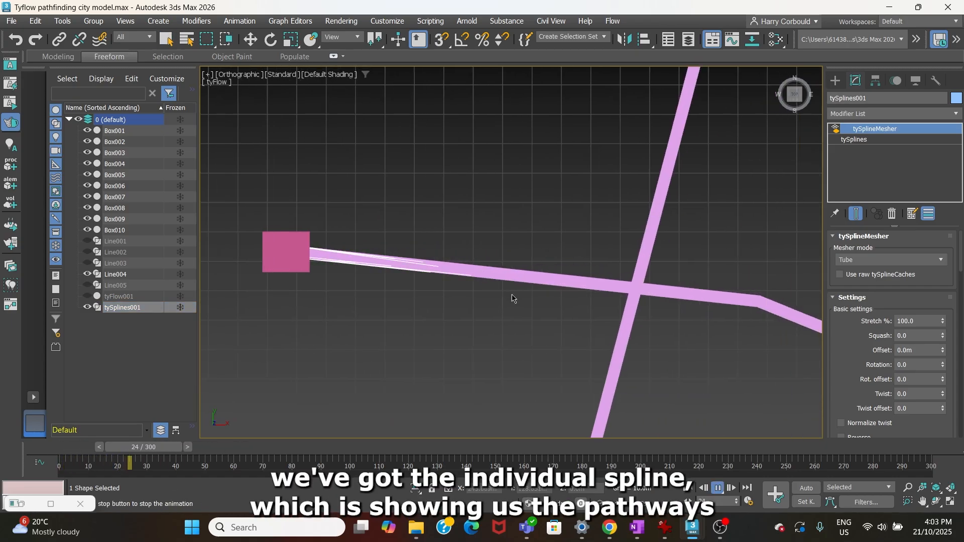
middle_click_drag(634, 318, 459, 301)
scroll(458, 301, "up", 3)
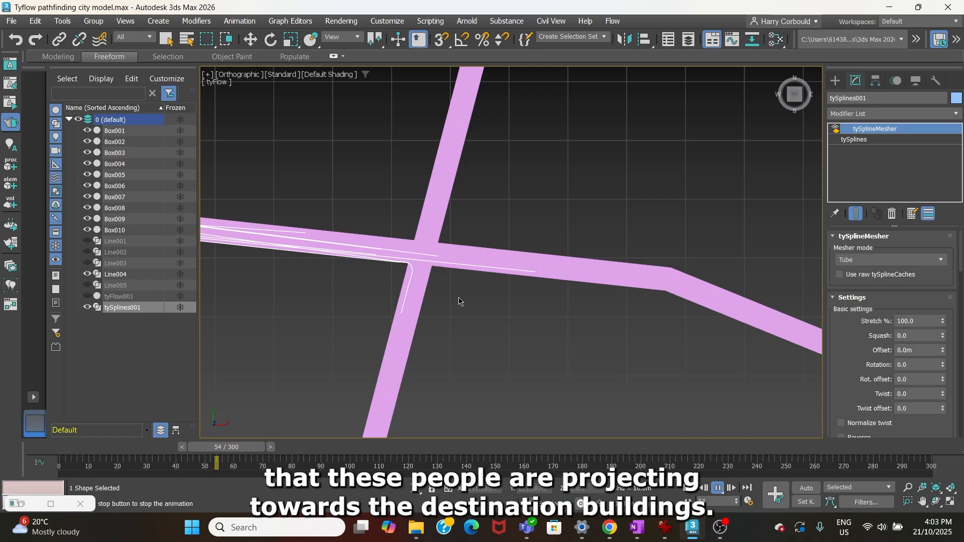
scroll(459, 301, "down", 3)
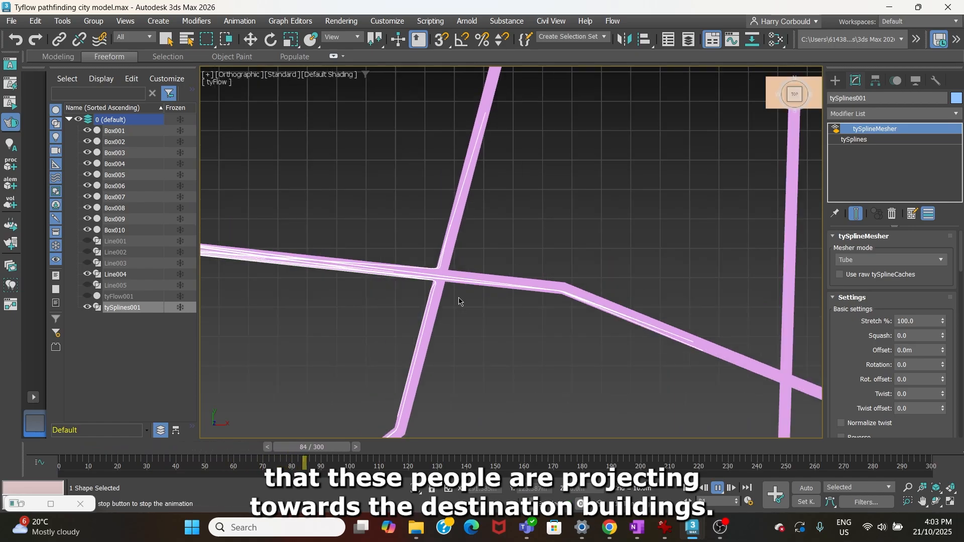
middle_click_drag(574, 316, 330, 261)
middle_click_drag(648, 369, 414, 304)
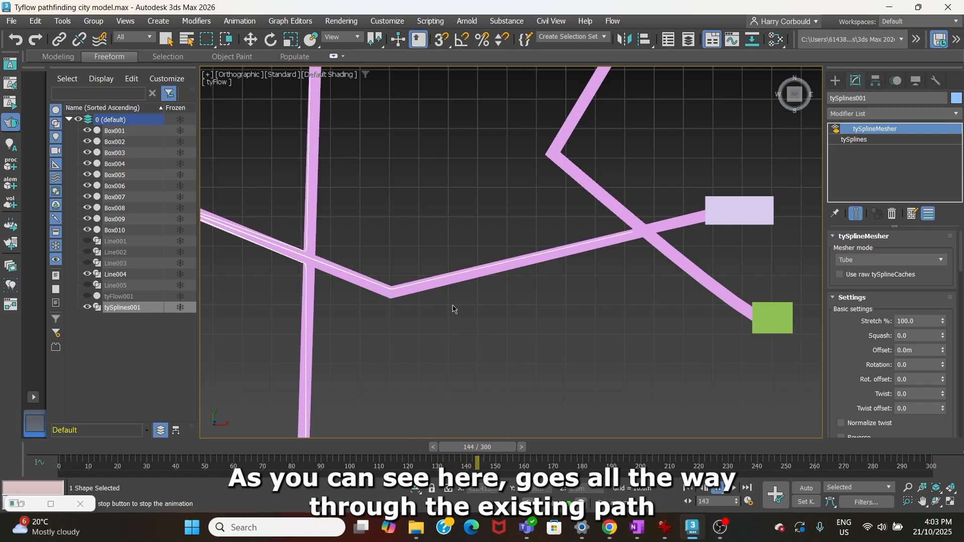
- Hide Line004 and examine the spline trajectories alone across the whole network during playback
left_click(88, 274)
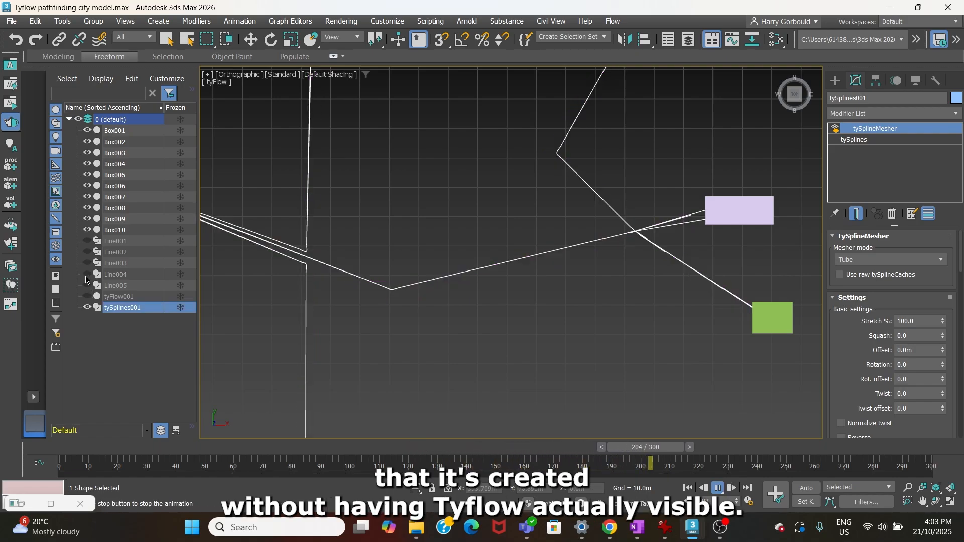
scroll(355, 260, "down", 5)
middle_click_drag(368, 269, 559, 291)
scroll(501, 267, "up", 2)
mouse_move(509, 269)
middle_mouse_down()
mouse_move(573, 284)
mouse_move(515, 261)
middle_mouse_up()
scroll(483, 256, "down", 2)
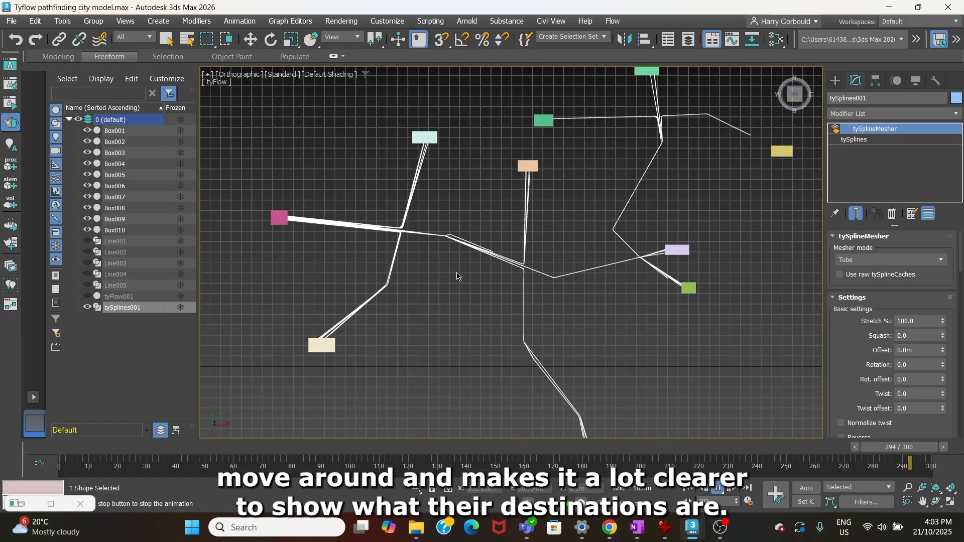
- Stop playback, return to frame 0, and make Line004 and tyFlow001 visible again
left_click(723, 489)
left_click_drag(145, 447, 93, 453)
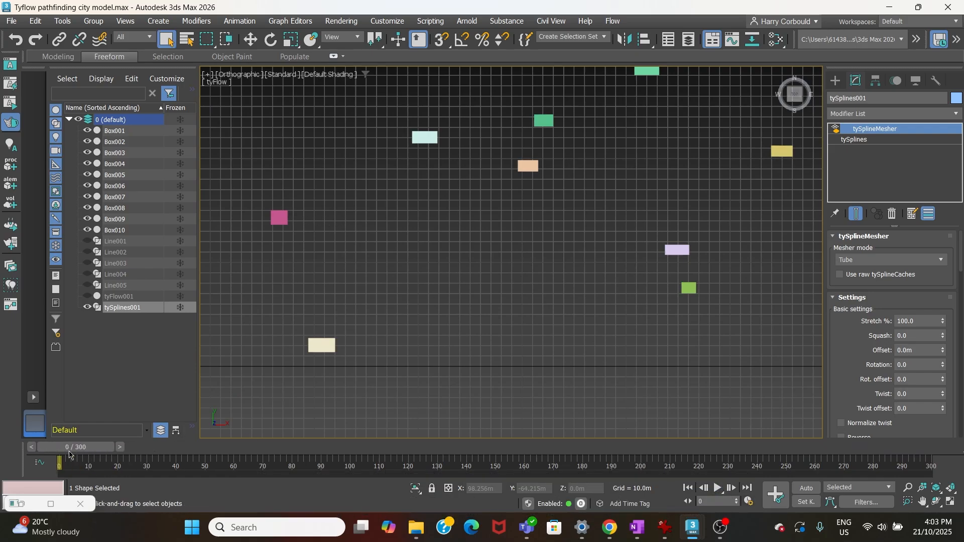
left_click(87, 274)
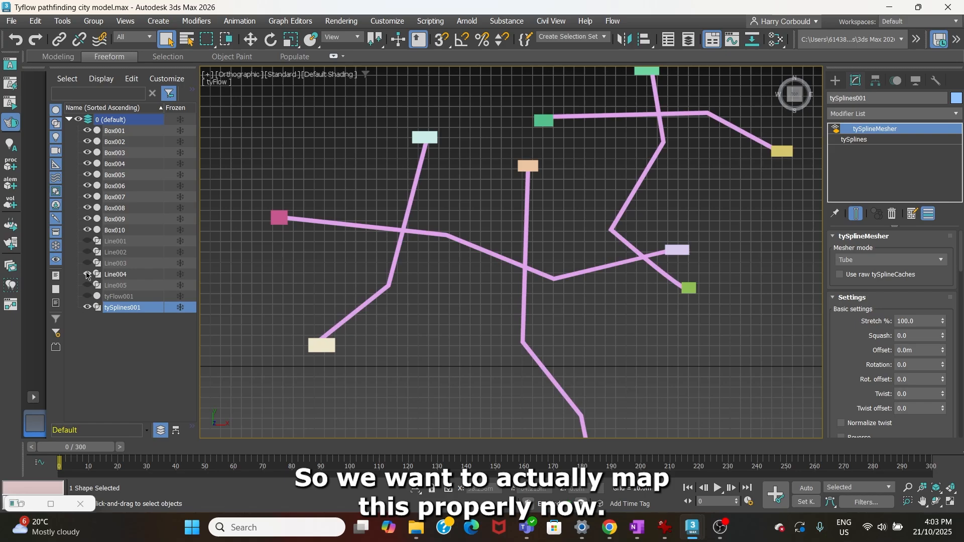
scroll(464, 243, "up", 3)
middle_click_drag(464, 243, 436, 282)
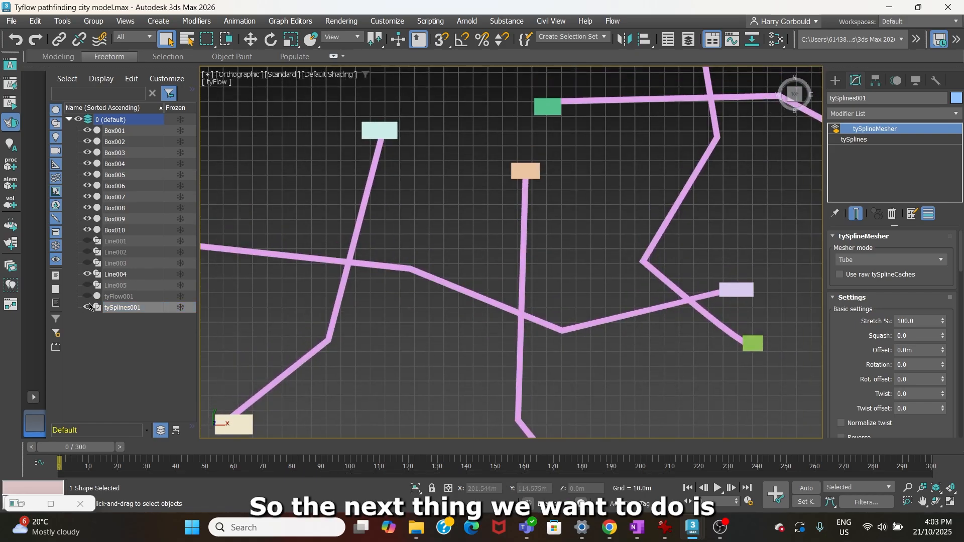
left_click(137, 296)
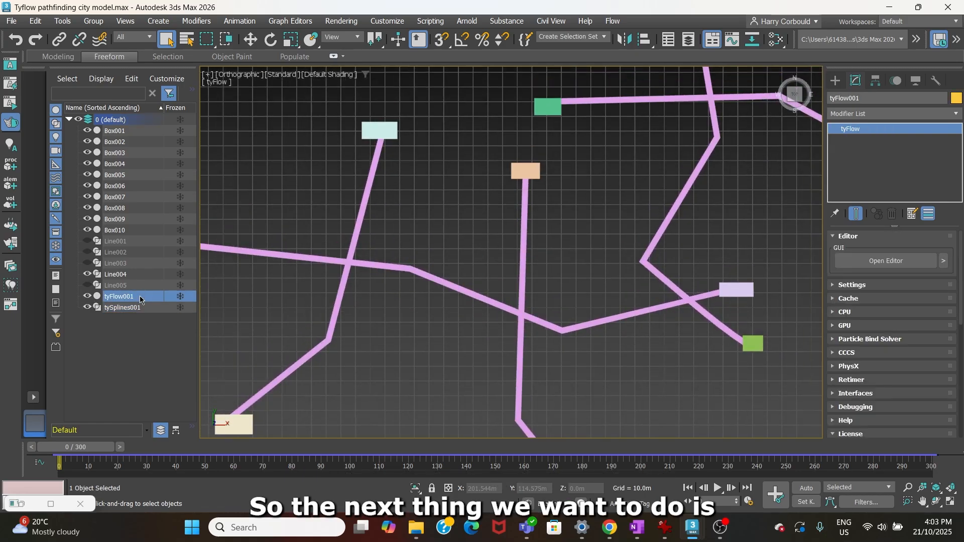
- Create a tyMesher object in the empty space near the tyFlow icon and end the creation command
left_click(835, 80)
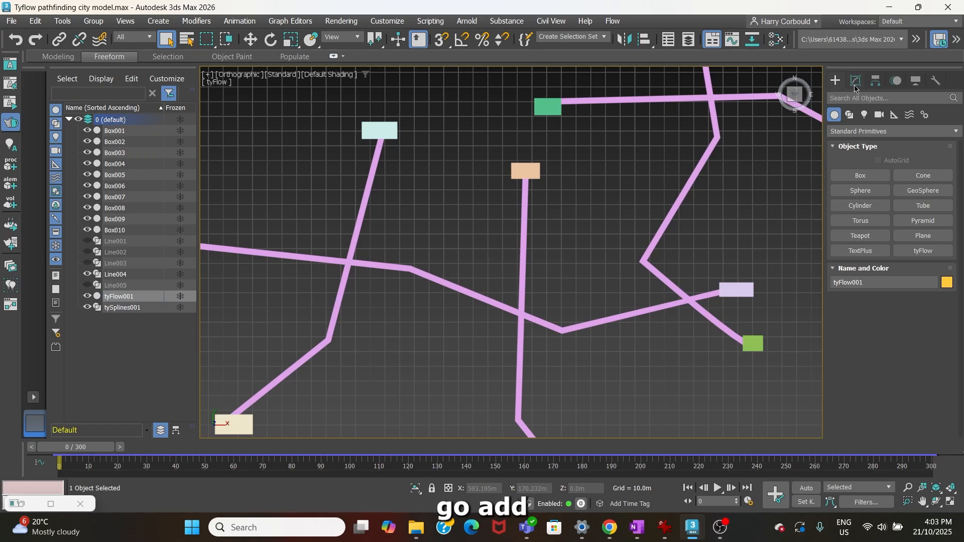
left_click(867, 99)
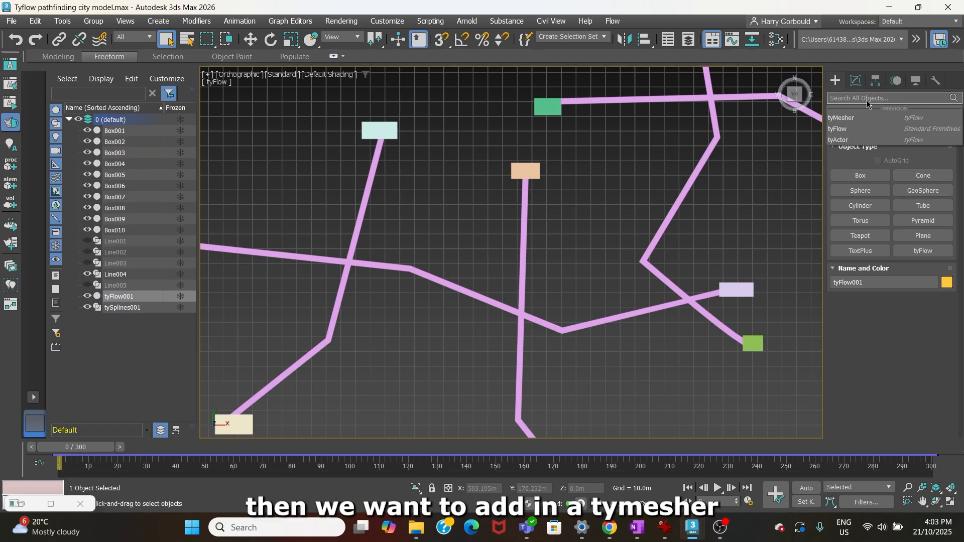
left_click(858, 113)
scroll(678, 322, "down", 4)
middle_click_drag(666, 293, 520, 230)
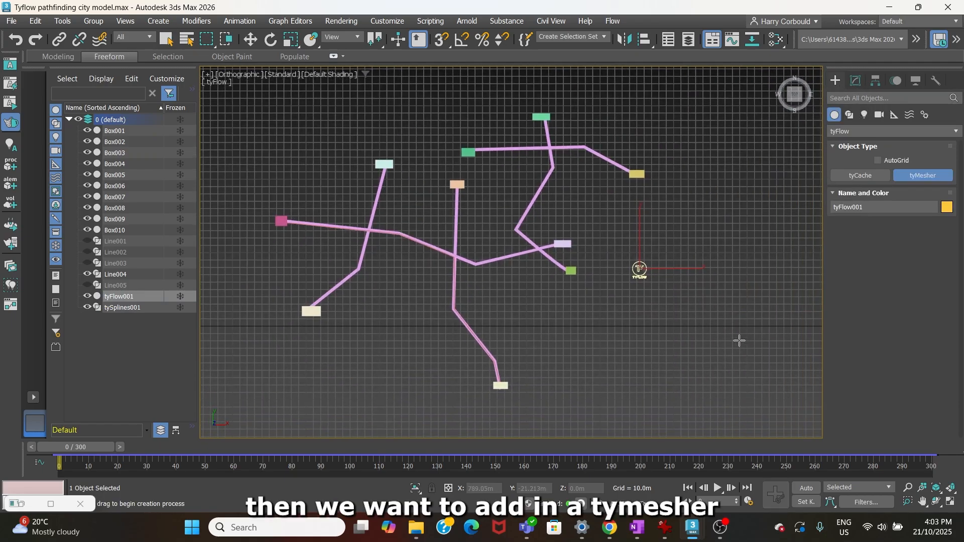
left_click(661, 301)
scroll(672, 315, "up", 4)
scroll(672, 315, "up", 2)
right_click(689, 312)
left_click(691, 311)
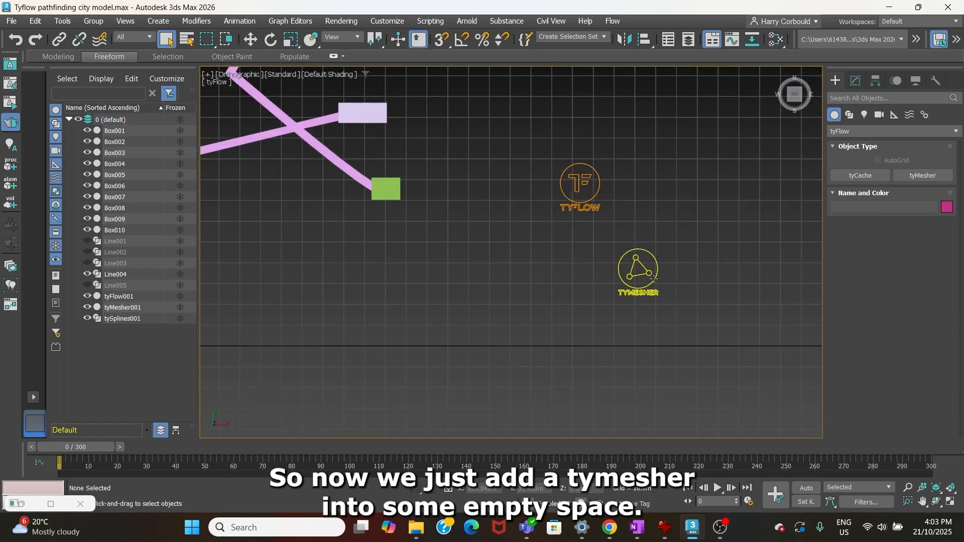
- Select the new tyMesher and change its mode to Blob mesh
left_click(653, 279)
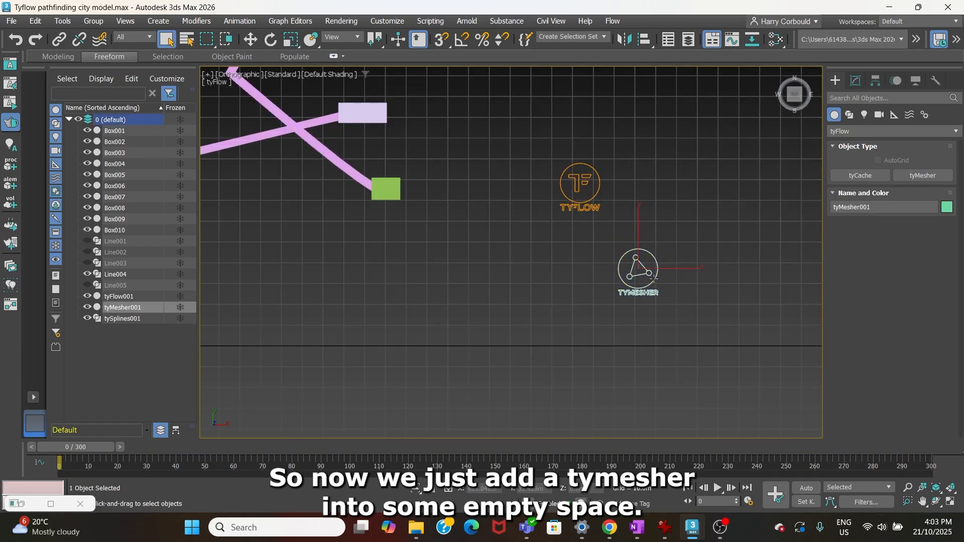
left_click(857, 81)
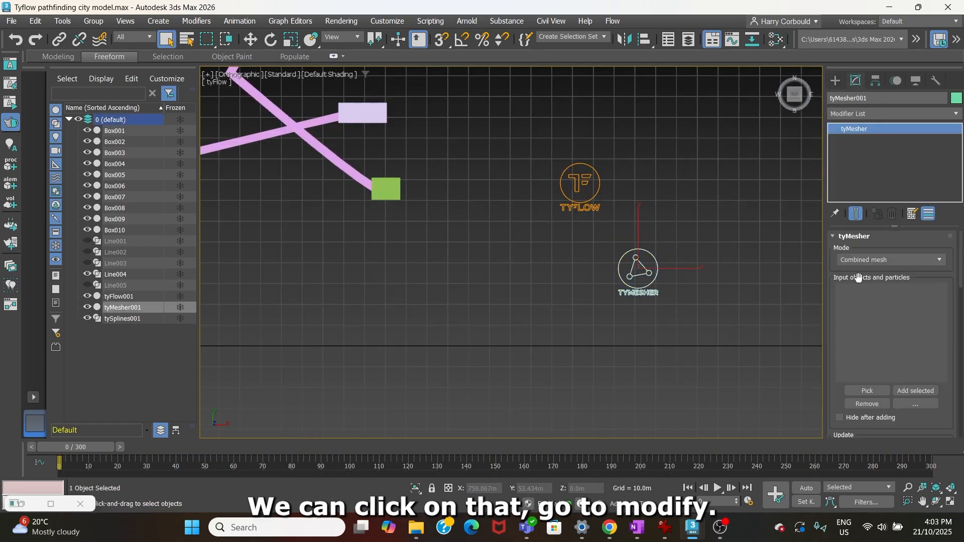
middle_click_drag(497, 249, 634, 313)
scroll(490, 283, "down", 2)
middle_click_drag(450, 277, 483, 286)
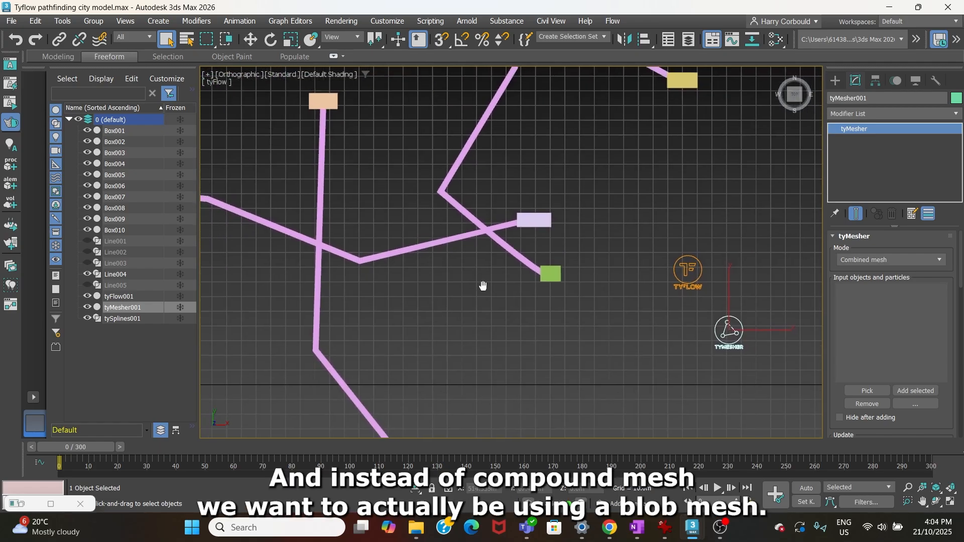
left_click(899, 260)
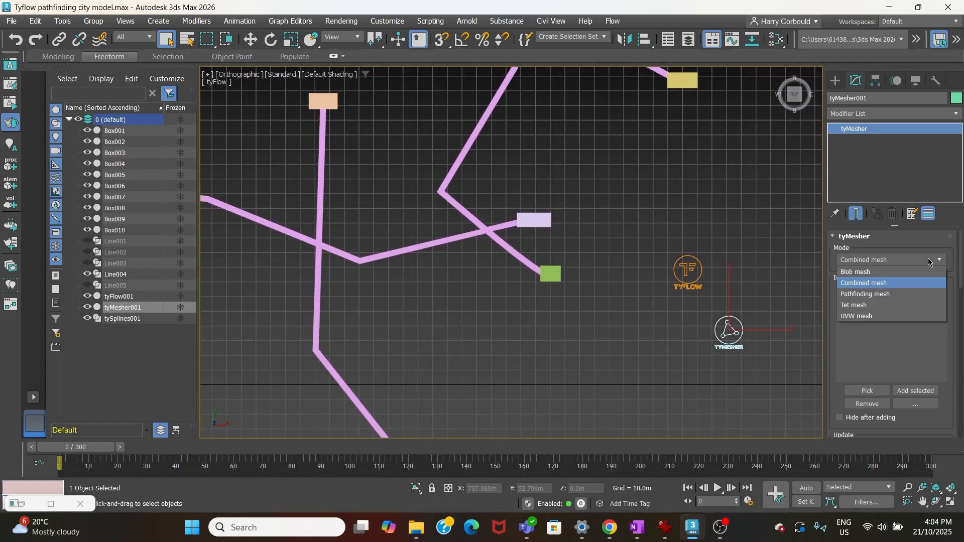
left_click(900, 272)
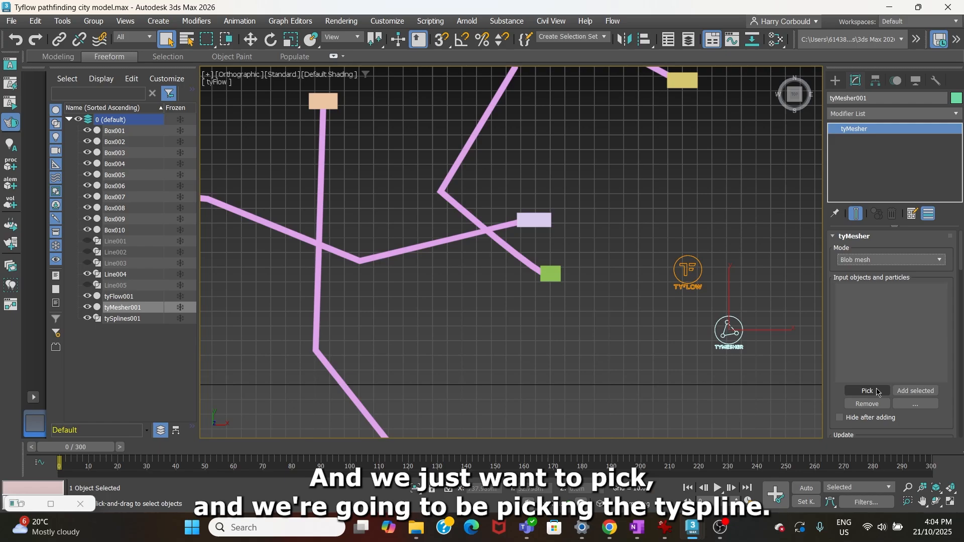
middle_click_drag(407, 307, 649, 366)
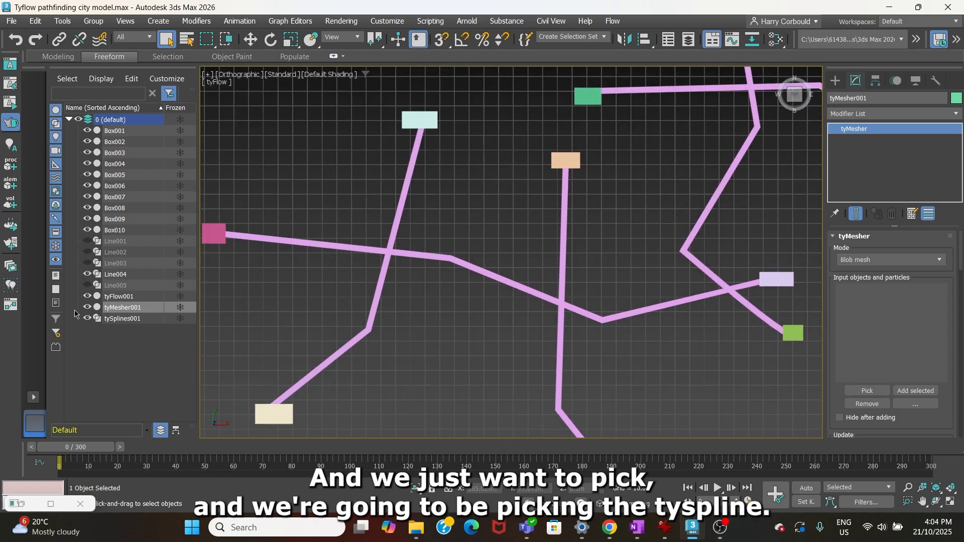
- Move the timeline to frame 207 and hide Line004 and tyFlow001 so that only the spline trajectories remain between the boxes
left_click(86, 297)
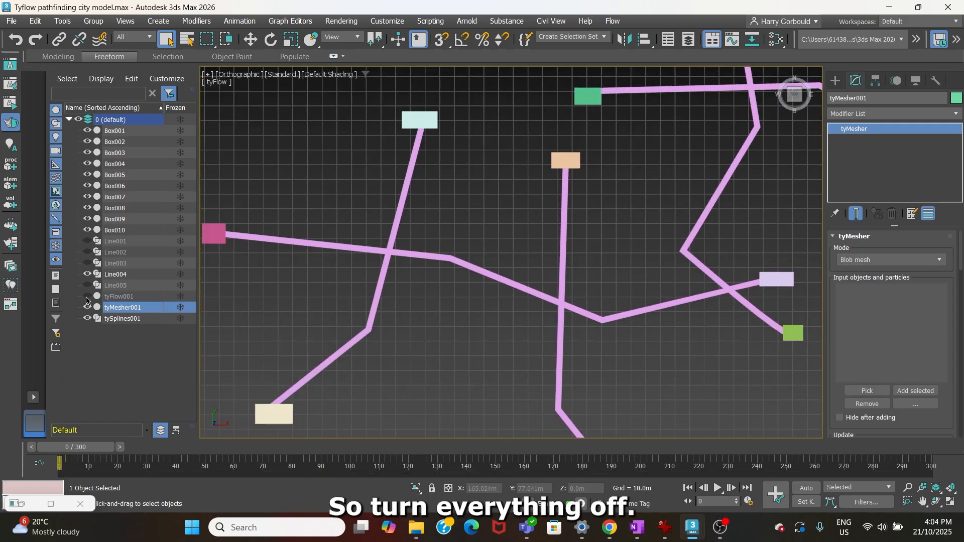
left_click(87, 274)
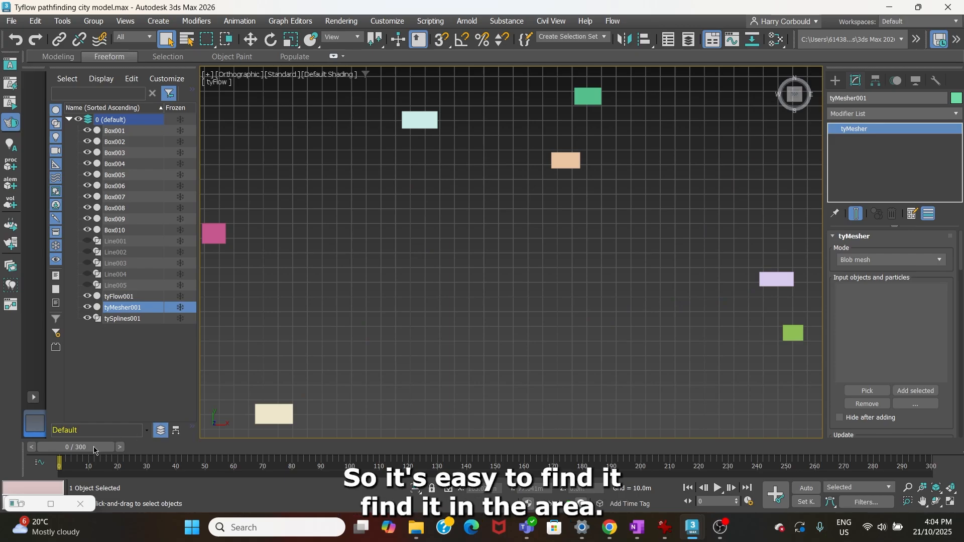
left_click_drag(95, 447, 672, 447)
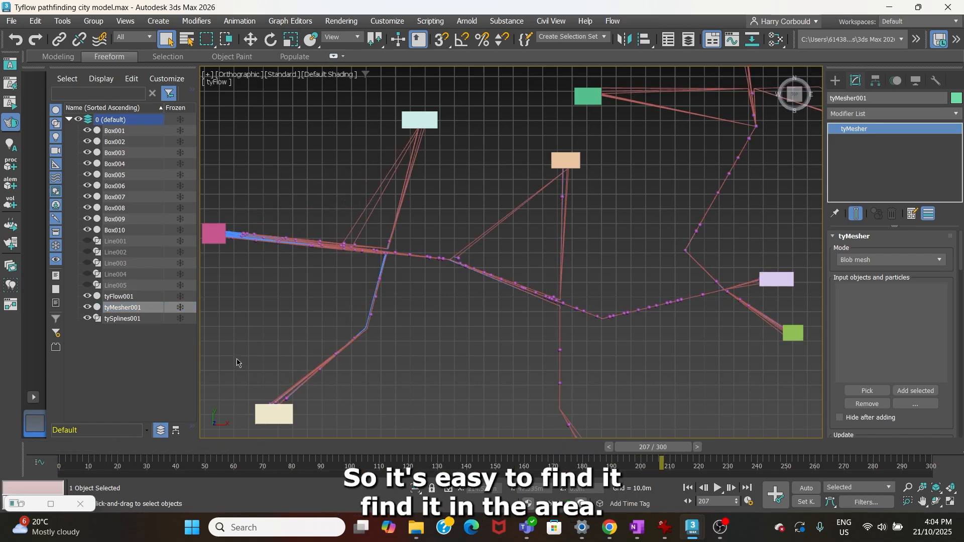
left_click(87, 297)
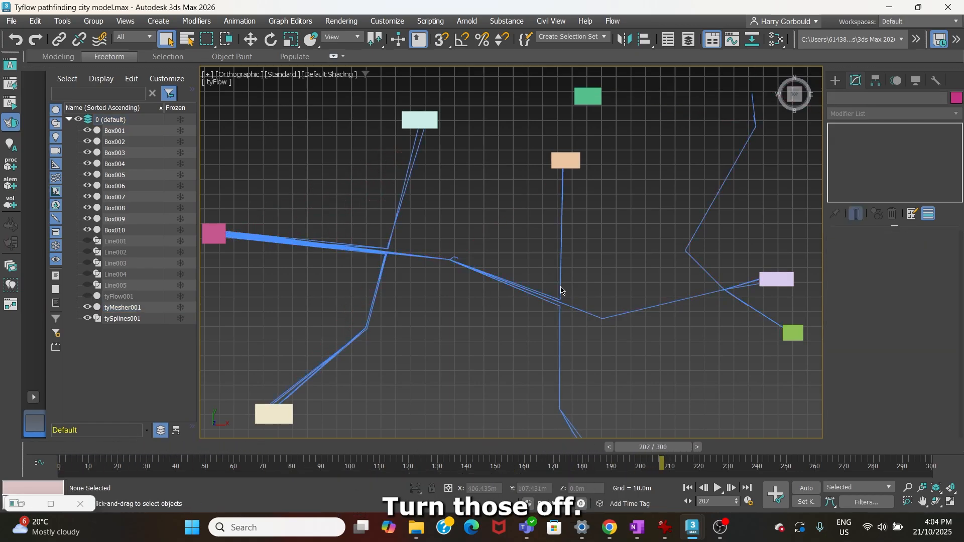
- Select tyMesher001, pick the tySplines001 trajectories as its input object, and deselect the mesher
left_click(535, 293)
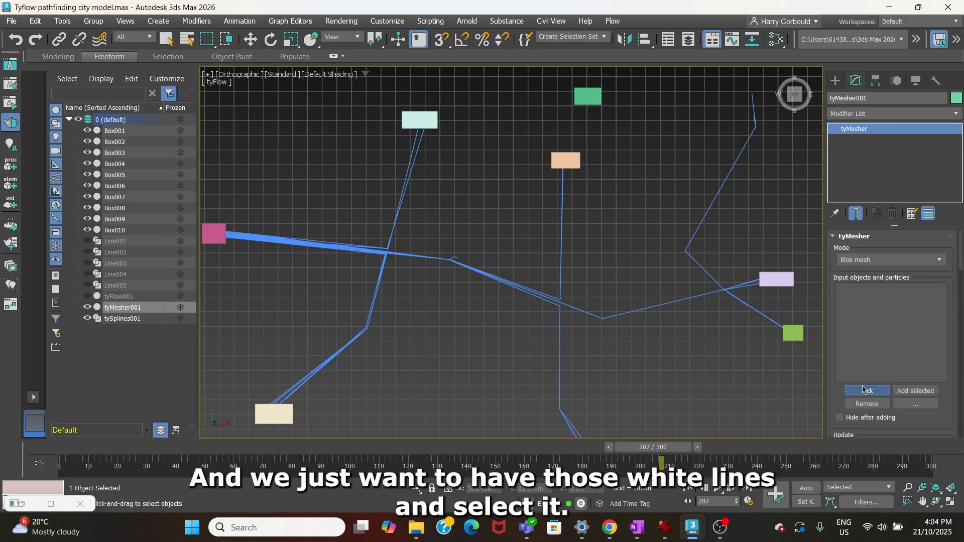
left_click(867, 390)
left_click(551, 297)
left_click(668, 353)
scroll(538, 304, "up", 2)
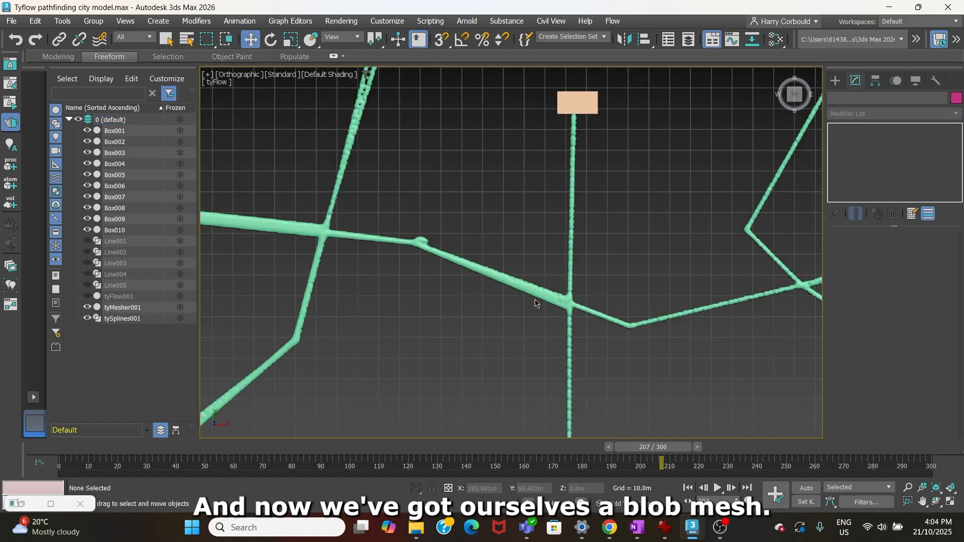
middle_click_drag(497, 261, 558, 282)
- Rewind to the start and play the animation, examining how the blob mesh grows from the magenta box along the routes
left_click_drag(643, 449, 75, 448)
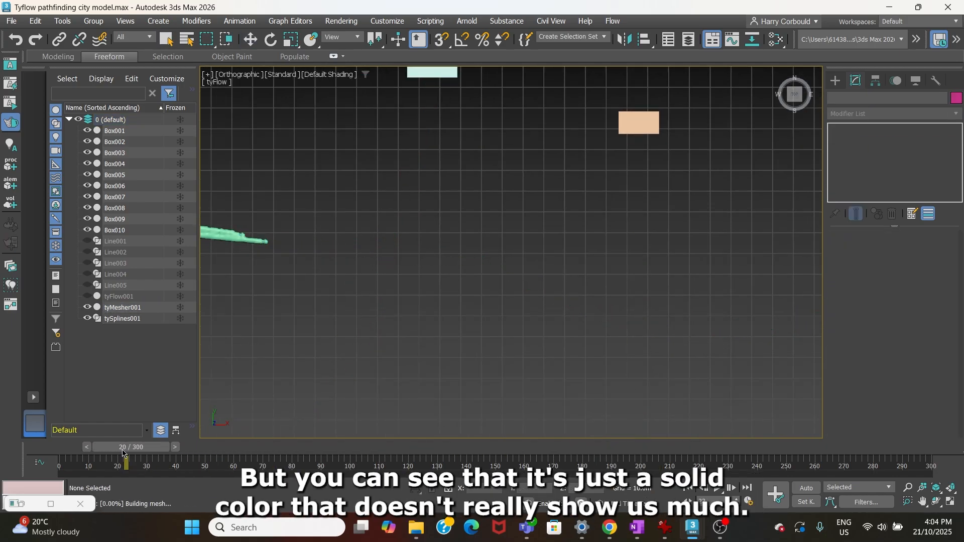
key("w")
scroll(383, 389, "down", 5)
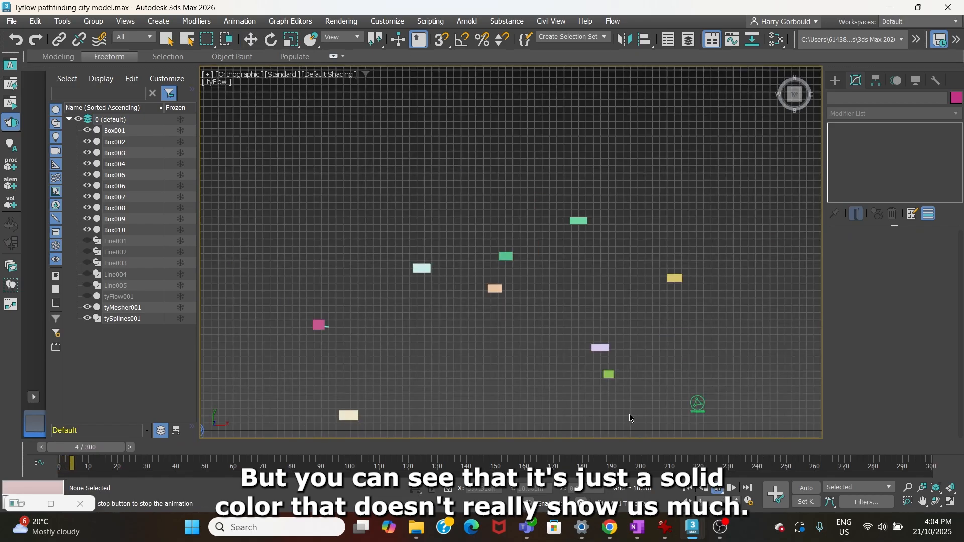
middle_click_drag(543, 373, 523, 280)
scroll(501, 266, "up", 2)
scroll(236, 226, "up", 5)
middle_click_drag(296, 217, 343, 252)
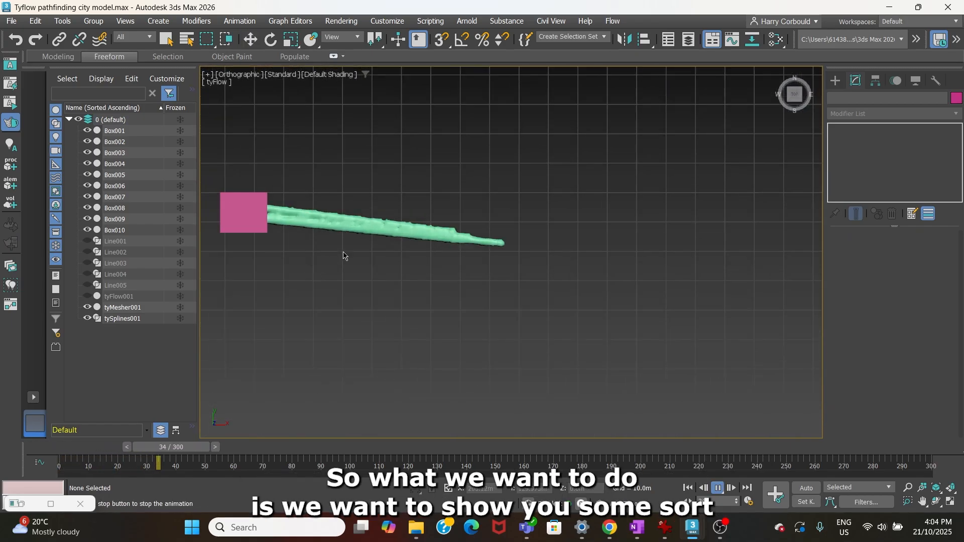
scroll(432, 255, "down", 3)
middle_click_drag(584, 269, 441, 230)
scroll(441, 230, "down", 2)
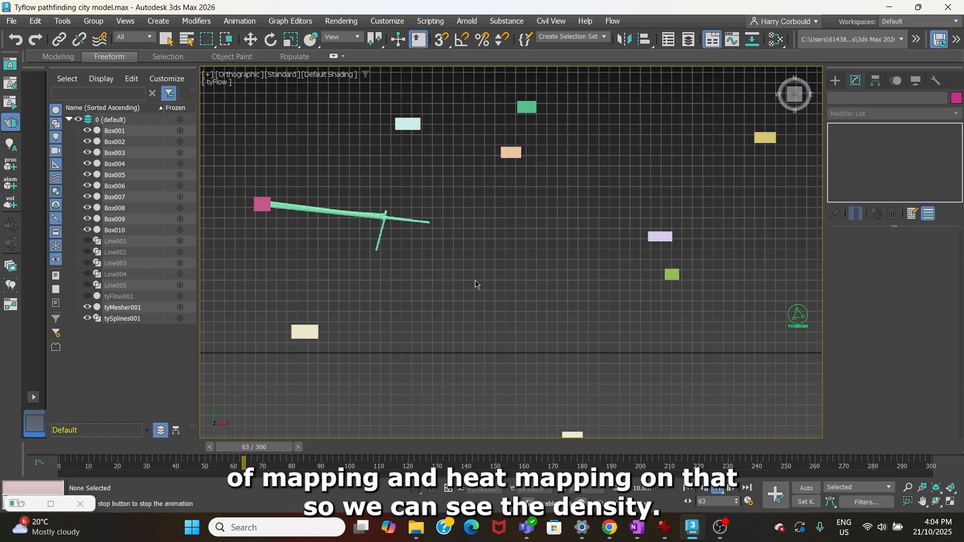
- Scrub to frame 264 and inspect the blob mesh at the route junction and across the whole network
left_click_drag(282, 463, 833, 463)
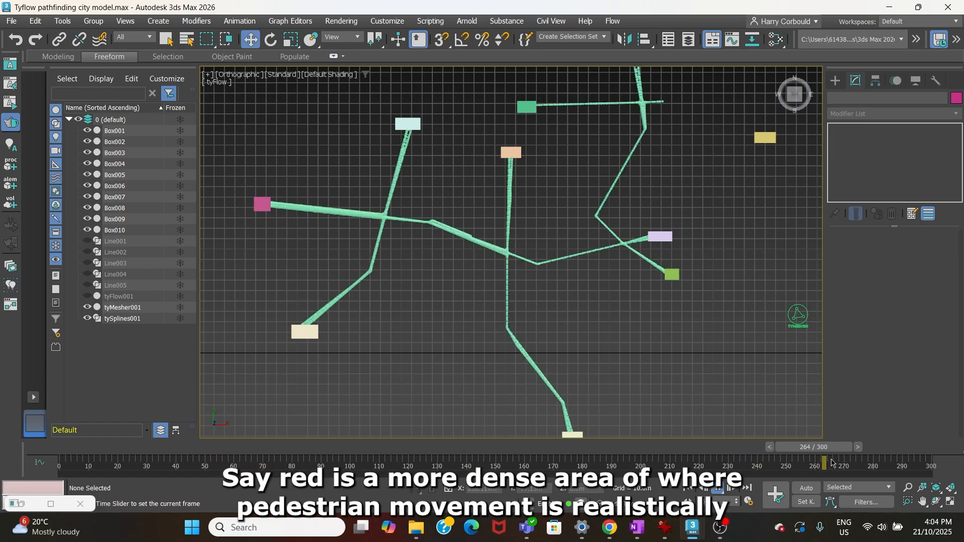
scroll(372, 236, "up", 6)
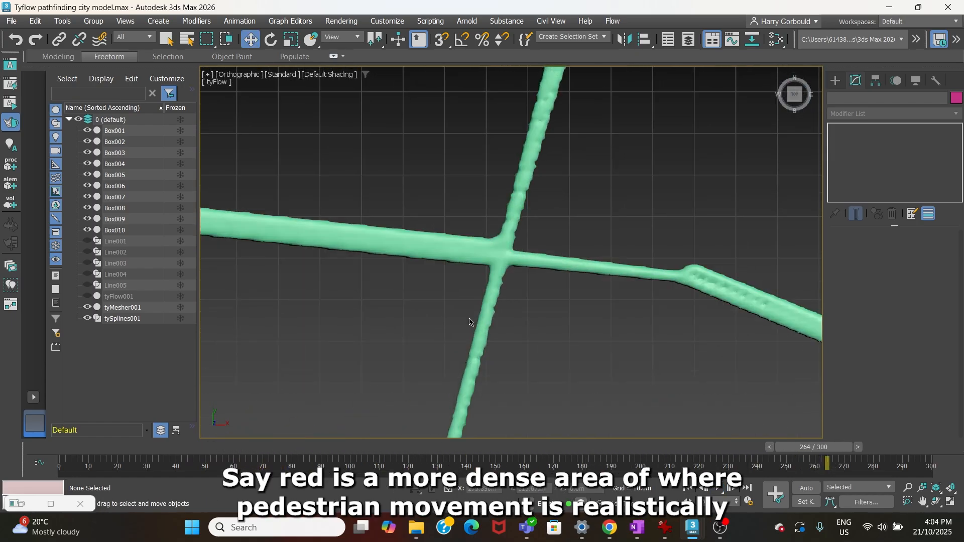
scroll(486, 338, "down", 6)
middle_click_drag(672, 393, 539, 304)
scroll(581, 310, "down", 2)
middle_click_drag(584, 327, 590, 328)
- Switch to the Gradient.max scene and try to copy its gradient terrain mesh
mouse_move(693, 527)
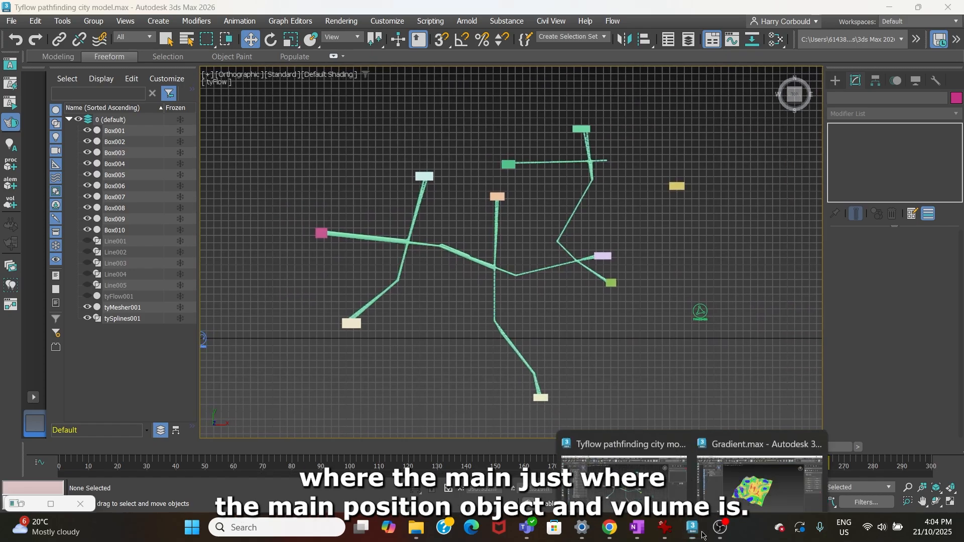
left_click(717, 477)
left_click(503, 270)
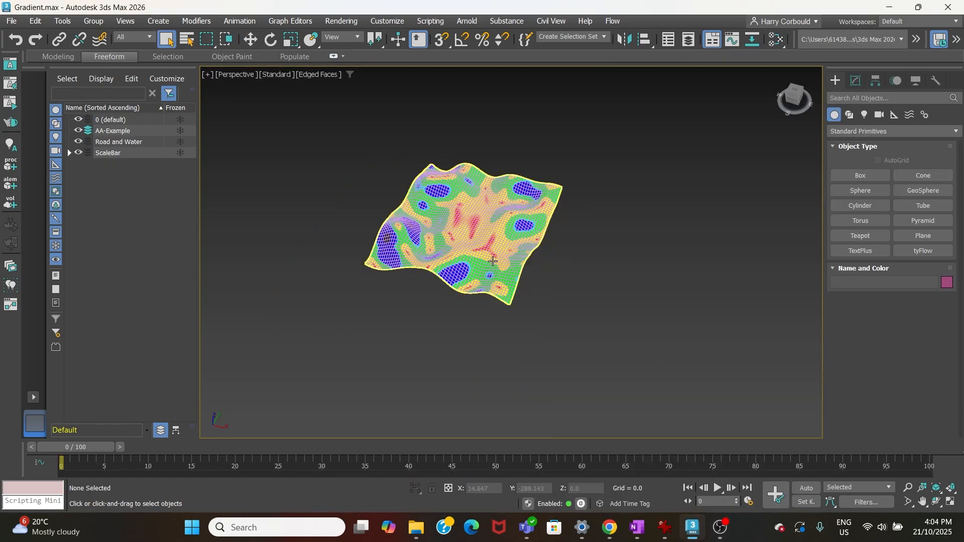
key("ctrl+c")
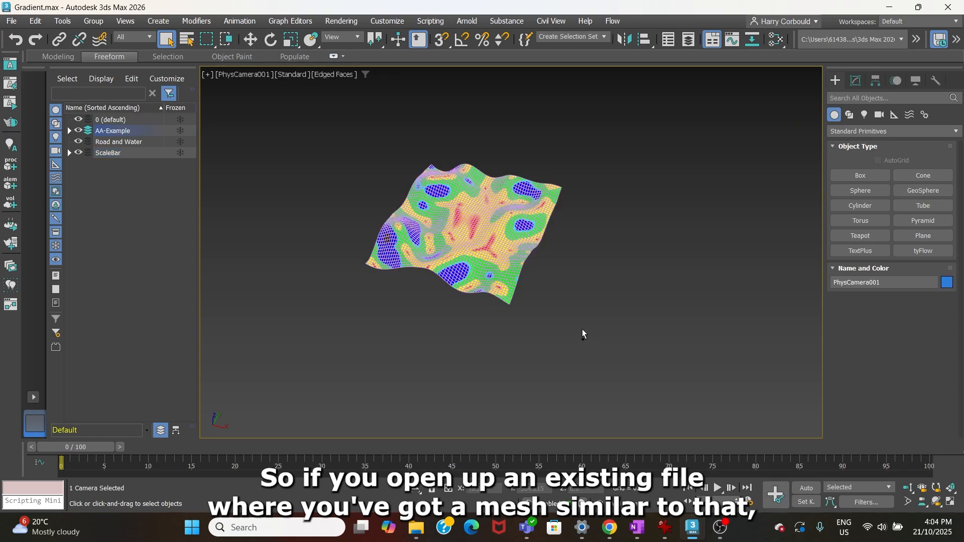
- Return to the Tyflow pathfinding city model scene, minimise the tyFlow editor, and look over the meshed network
left_click(690, 528)
left_click(624, 475)
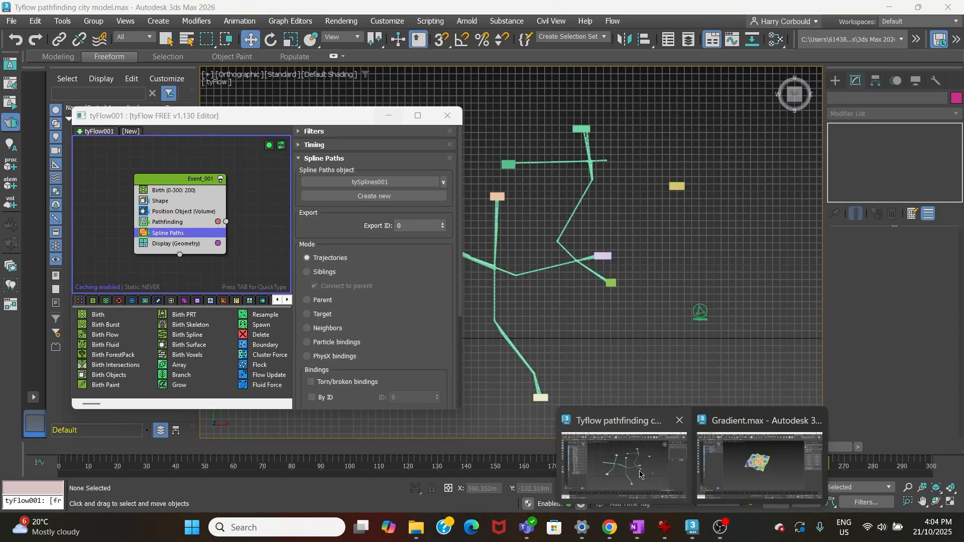
left_click(409, 112)
scroll(379, 168, "down", 4)
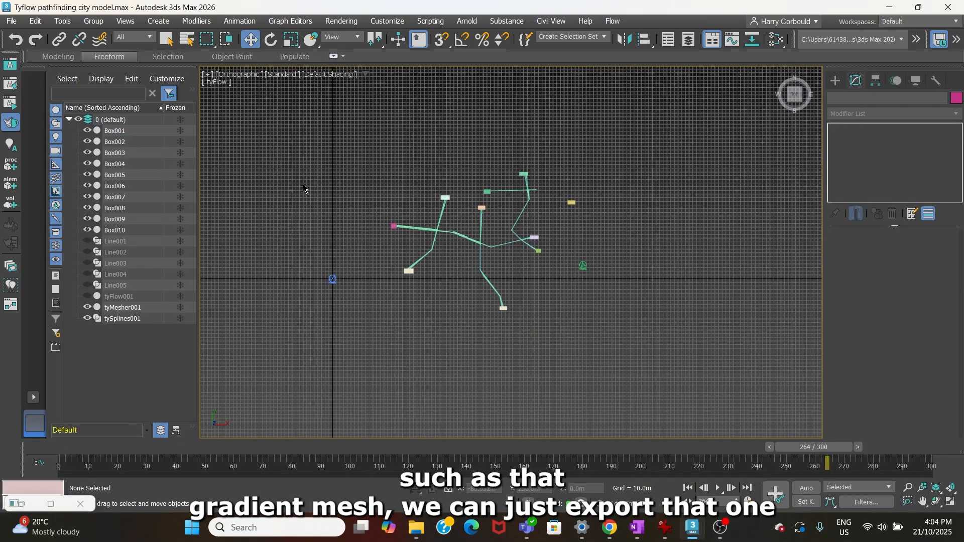
middle_click_drag(373, 206, 278, 221)
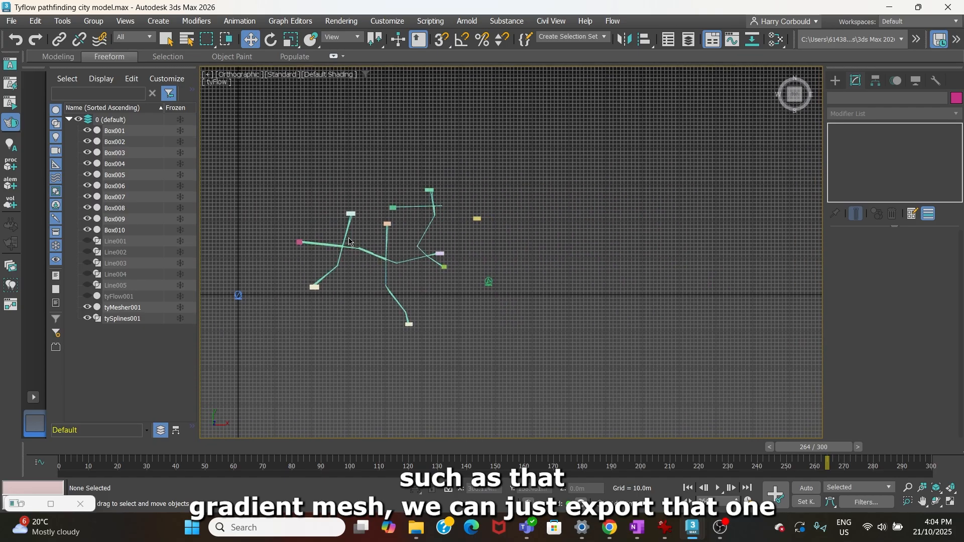
scroll(349, 239, "up", 4)
middle_click_drag(348, 239, 392, 237)
- In the Gradient.max scene, select the gradient terrain plane and export only that selection as an FBX with default settings
mouse_move(693, 527)
left_click(803, 472)
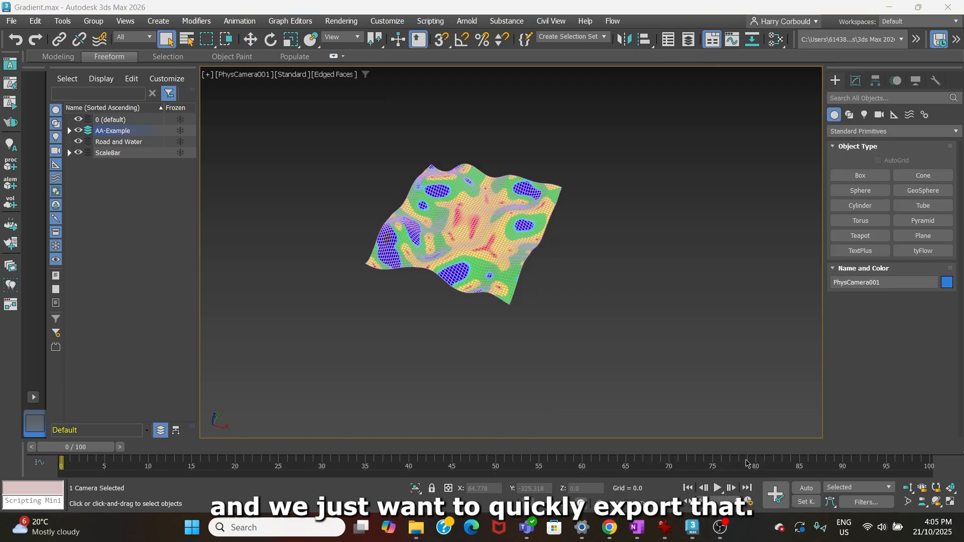
left_click(520, 249)
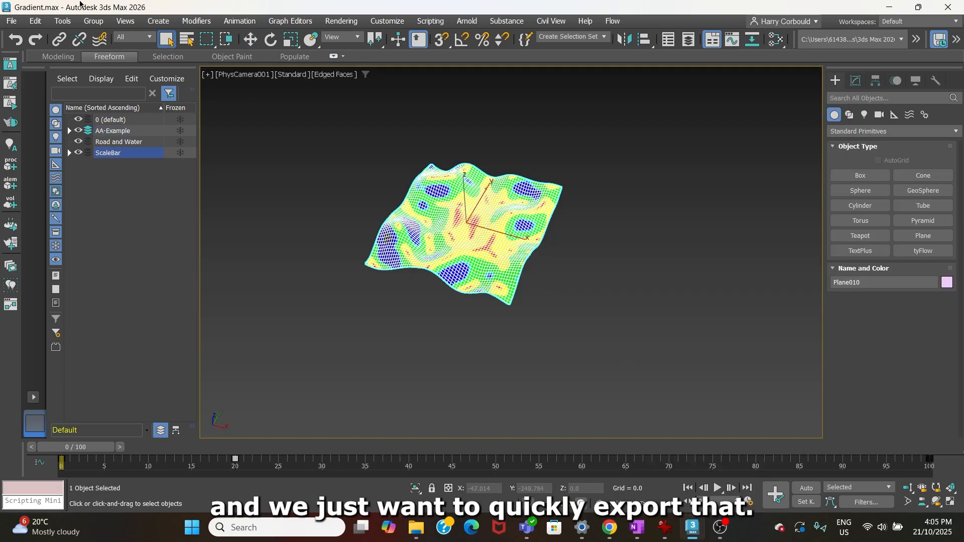
left_click(11, 21)
mouse_move(50, 221)
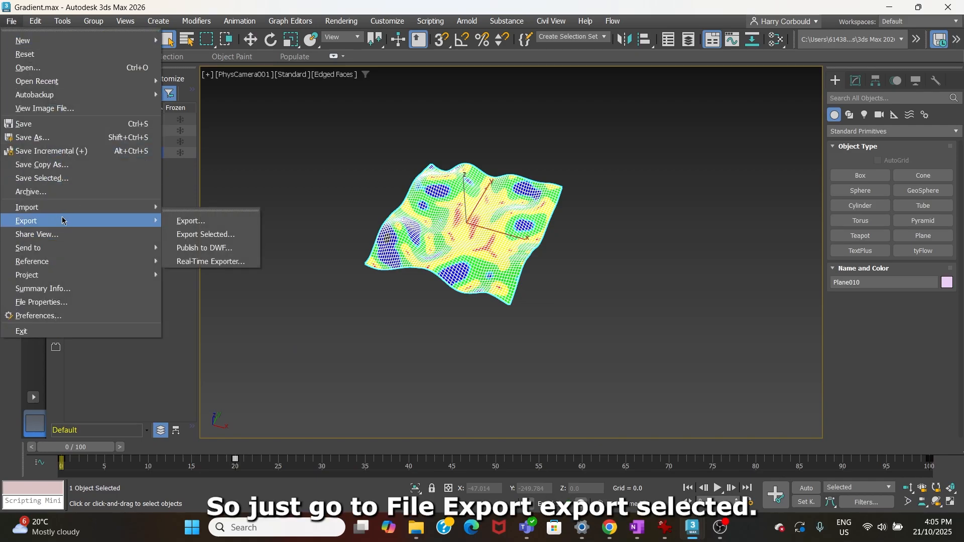
left_click(206, 234)
left_click(439, 389)
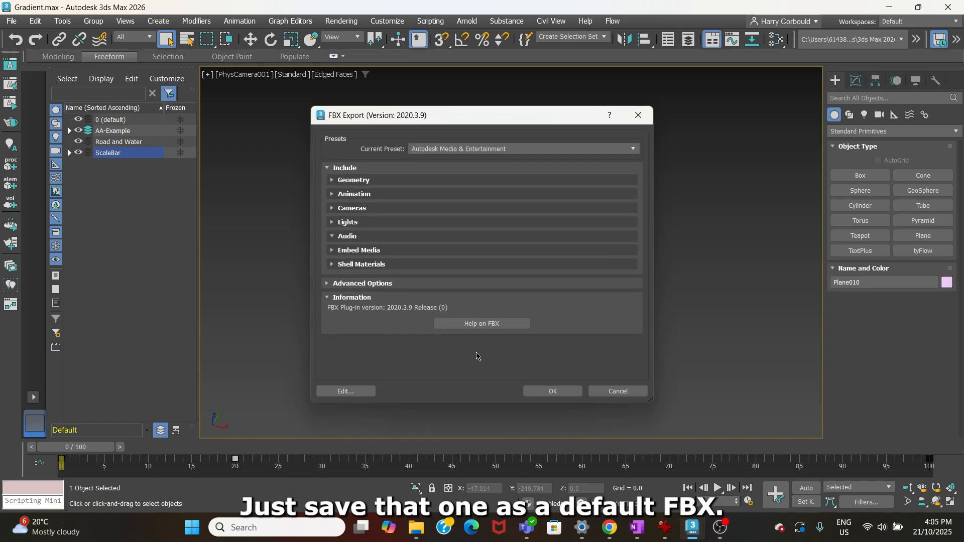
left_click(572, 394)
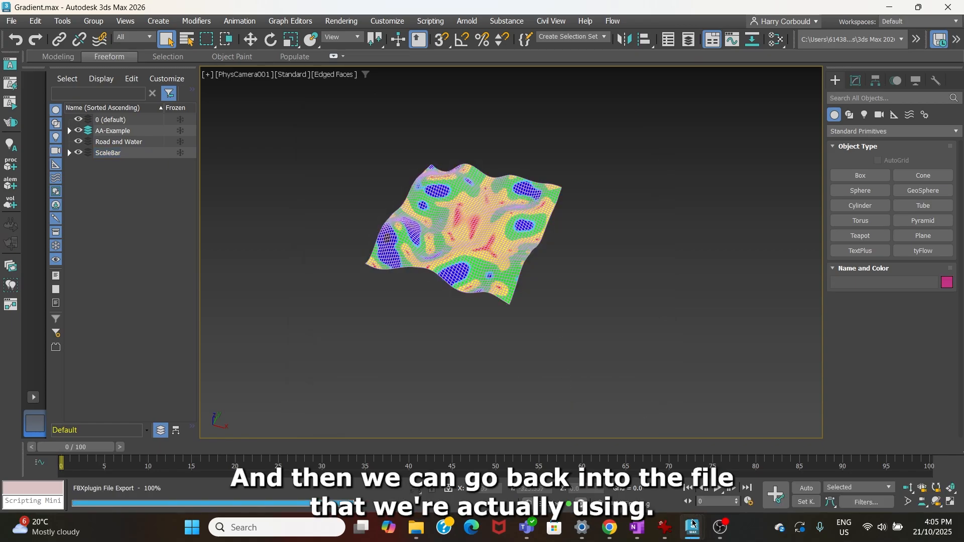
- Switch back to the Tyflow pathfinding city model scene, dismiss the tyFlow editor, and import the exported terrain FBX with default settings
mouse_move(693, 527)
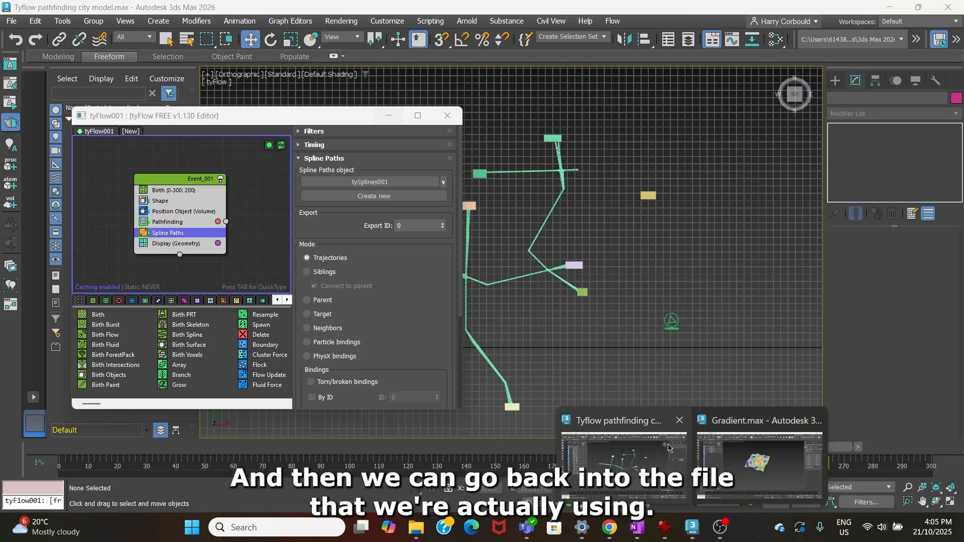
left_click(668, 444)
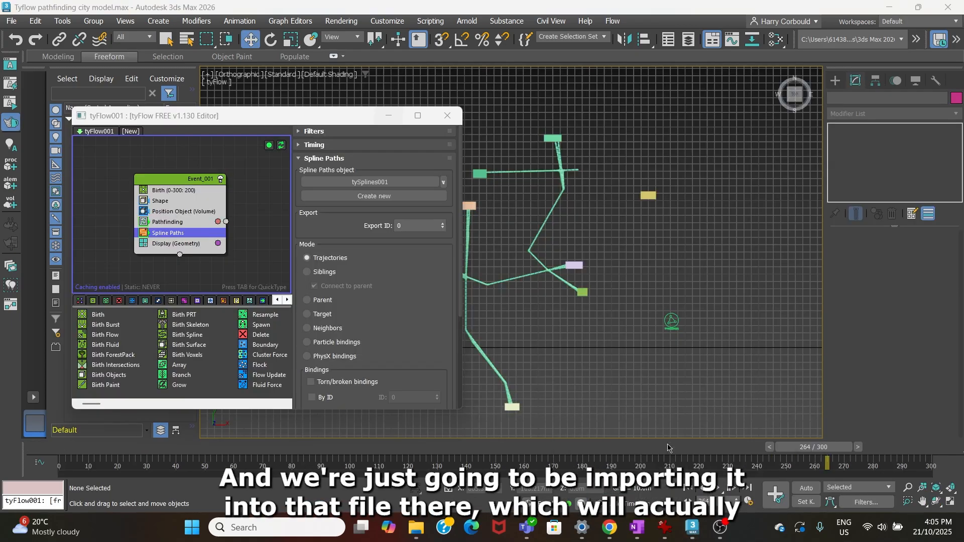
left_click(394, 113)
left_click(9, 22)
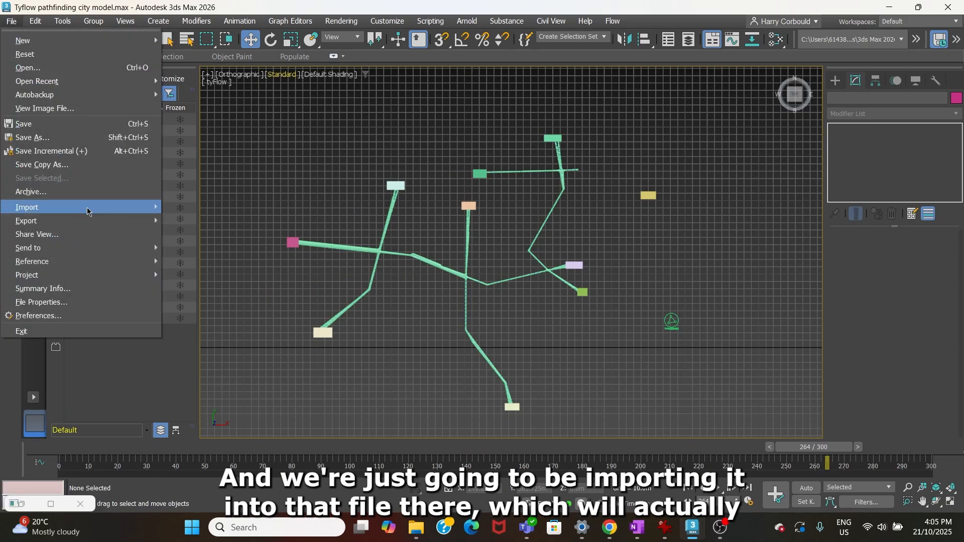
left_click(193, 206)
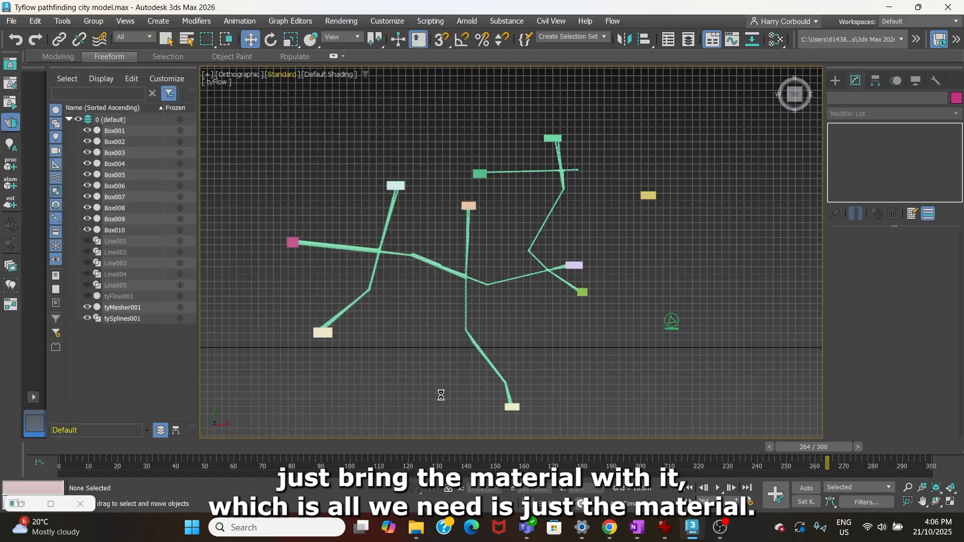
left_click(555, 391)
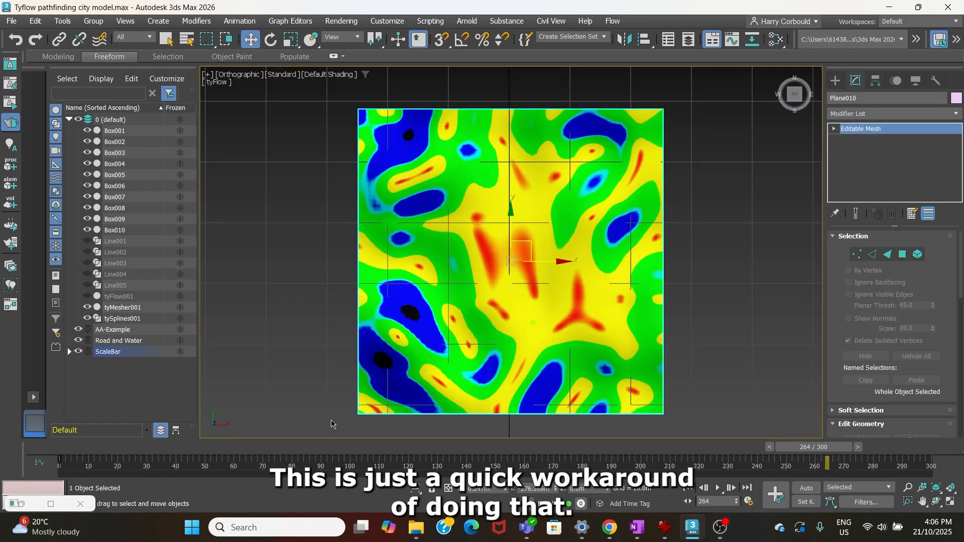
- Move the imported terrain plane along positive Y until it is roughly level with the magenta box of the network
scroll(399, 378, "down", 10)
scroll(448, 306, "up", 2)
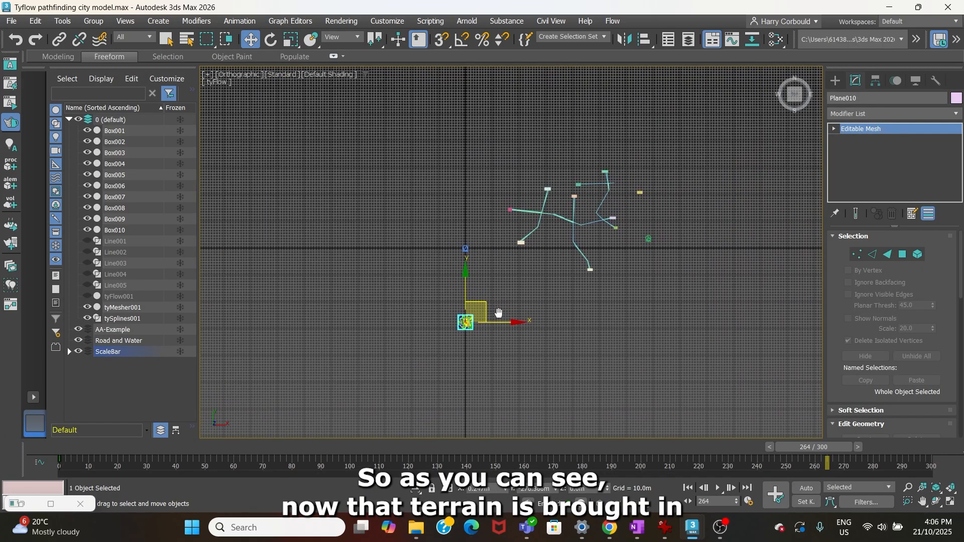
left_click_drag(441, 320, 429, 103)
middle_click_drag(520, 162, 382, 251)
scroll(382, 252, "up", 2)
left_click(374, 292)
middle_click_drag(311, 262, 296, 271)
- Reselect the terrain plane, shift it a little along negative X away from the network, and clear the selection
left_click(253, 259)
scroll(286, 254, "down", 3)
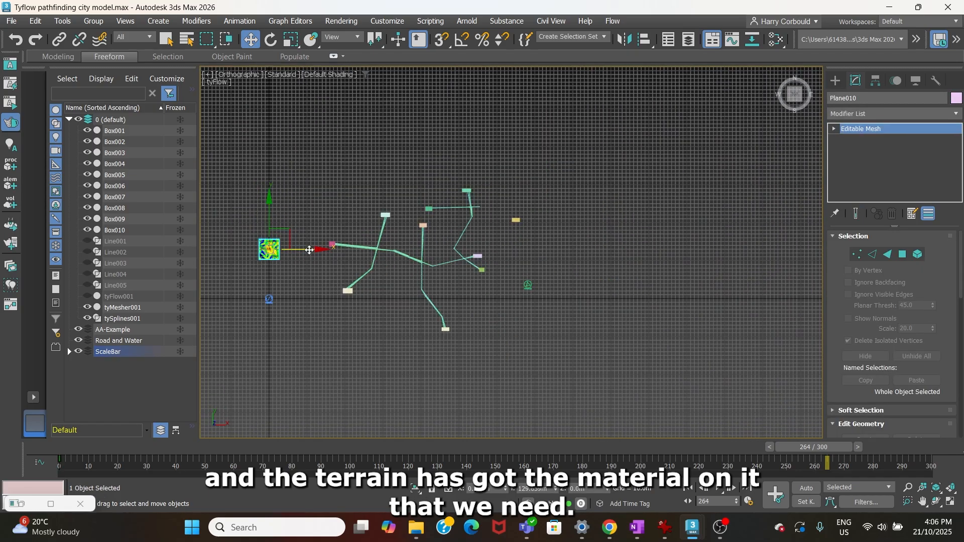
left_click_drag(314, 249, 284, 251)
scroll(397, 261, "up", 4)
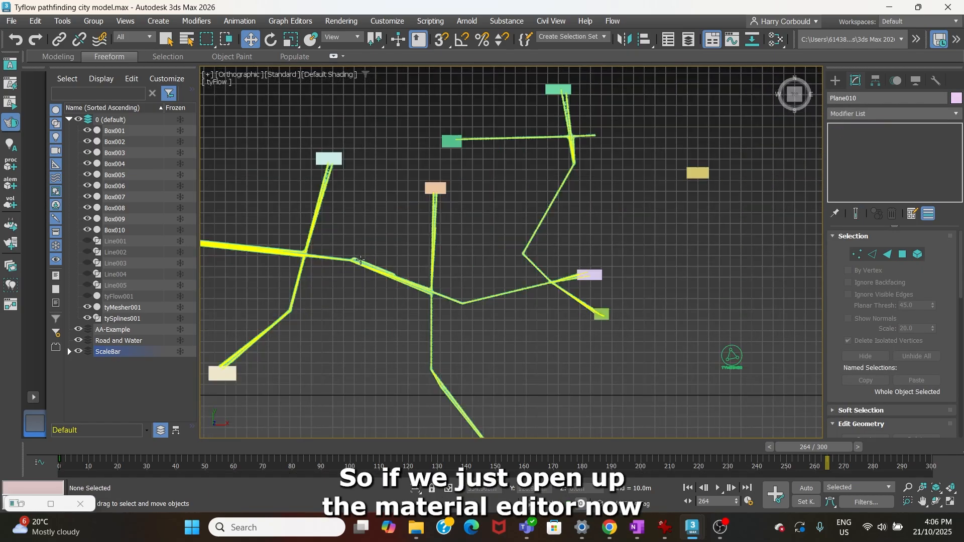
left_click(398, 259)
scroll(400, 259, "up", 2)
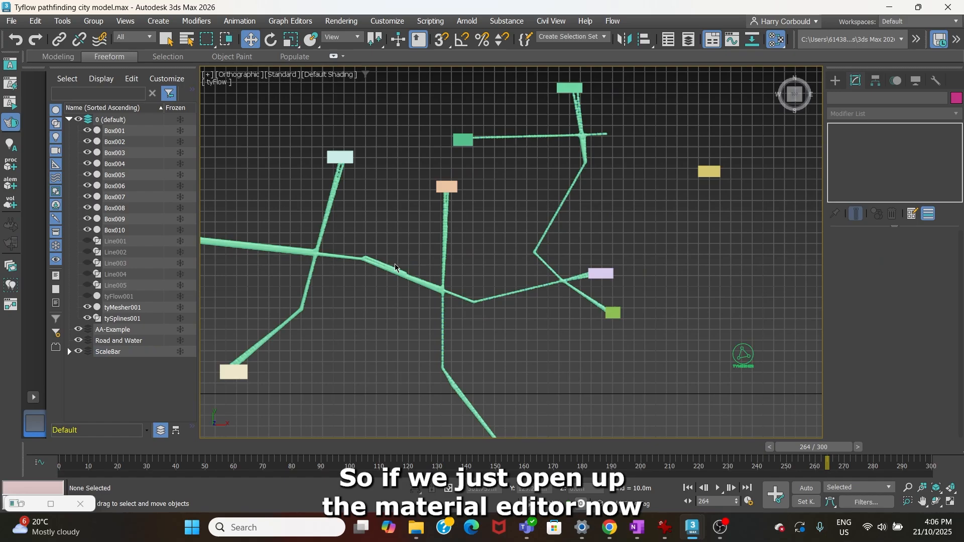
- Open the Slate Material Editor, restore it from full screen, and resize and place its window so the viewport stays visible beside it
key("m")
left_click(912, 20)
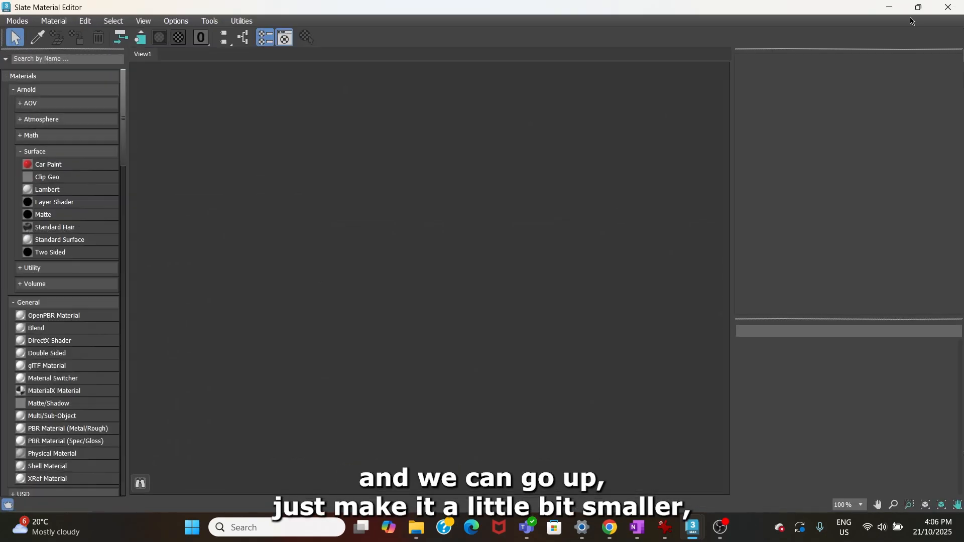
left_click(919, 7)
left_click_drag(959, 93, 446, 93)
left_click_drag(280, 13, 321, 131)
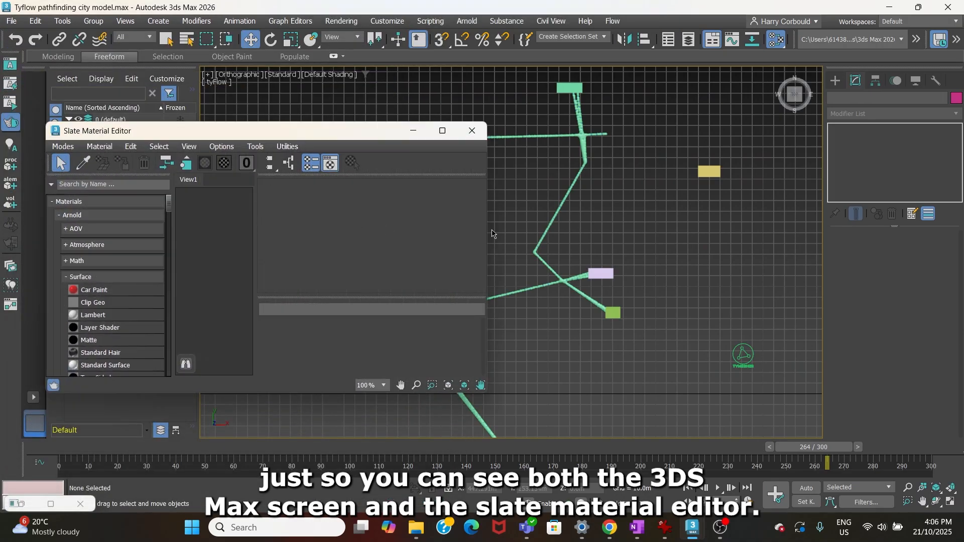
left_click_drag(486, 232, 571, 235)
left_click_drag(311, 132, 306, 139)
- Load all scene materials into the Slate Material Editor and open the parameters of the PBR material Material #2
left_click(86, 154)
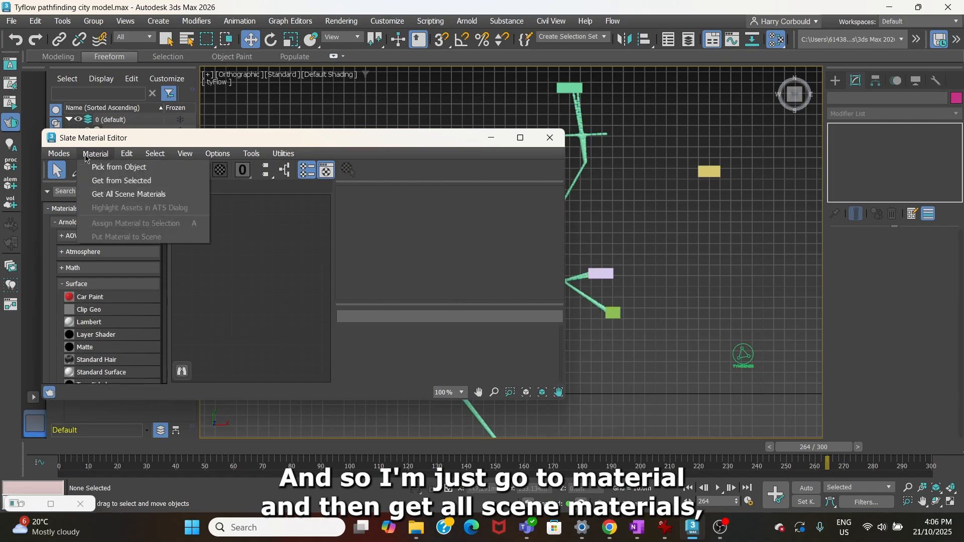
left_click(131, 194)
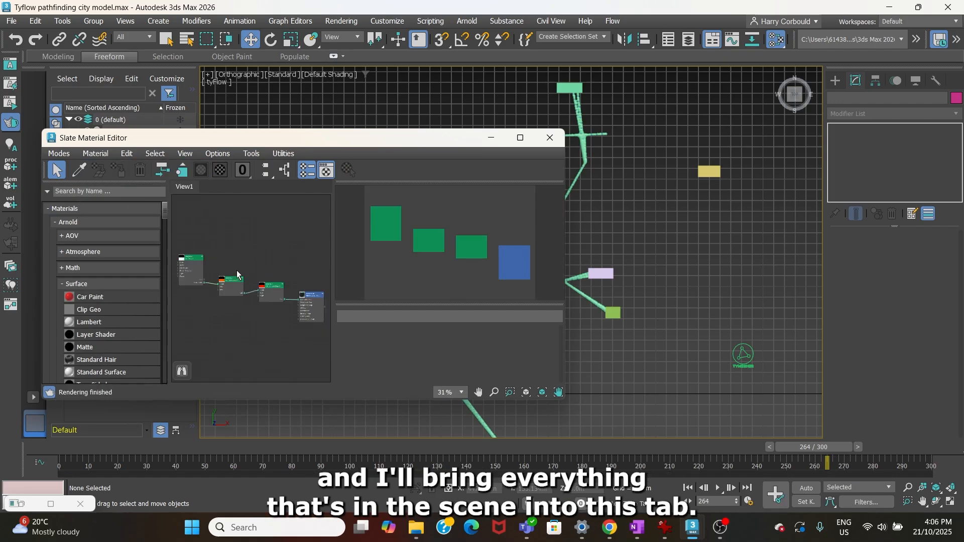
scroll(274, 285, "down", 5)
scroll(278, 284, "up", 10)
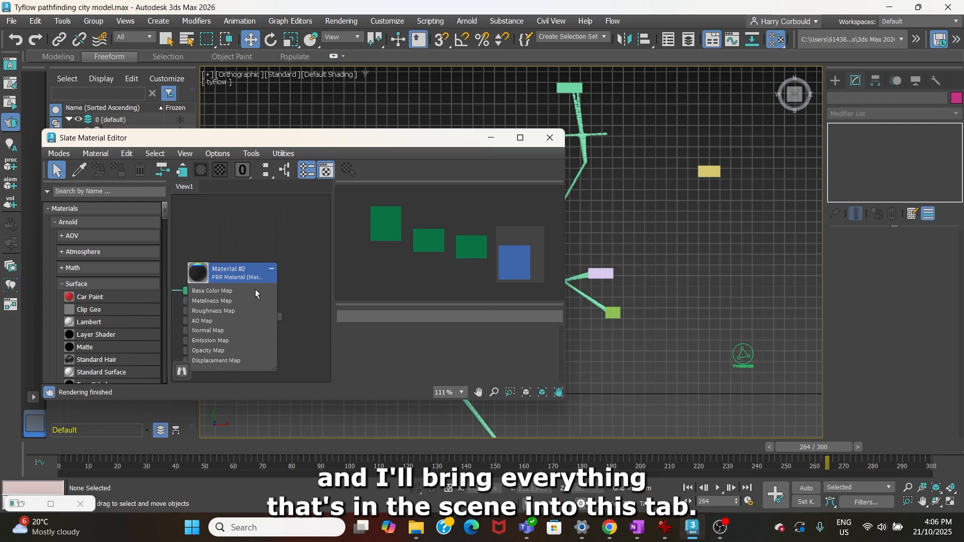
double_click(248, 276)
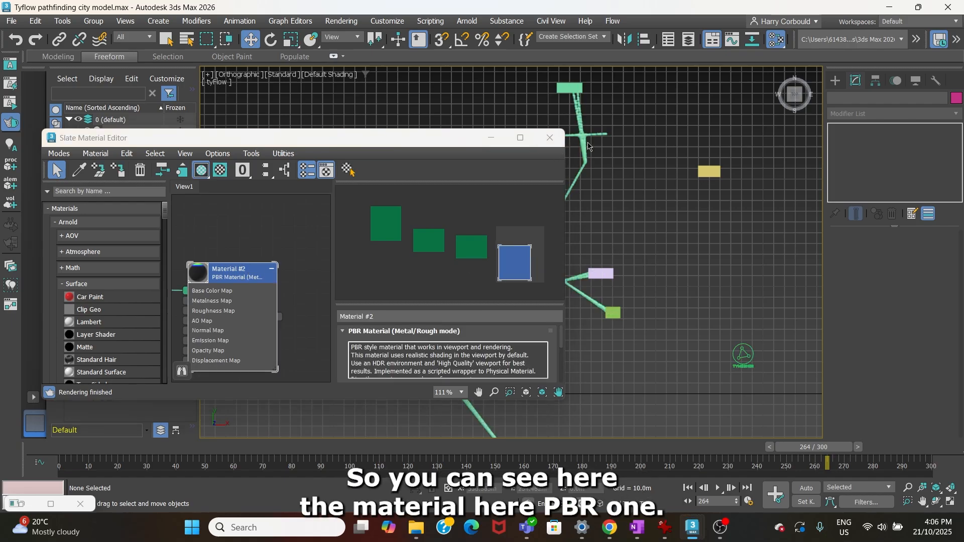
- Select the tySplines001 object in the viewport and assign the PBR material Material #2 to it
left_click(589, 146)
right_click(249, 271)
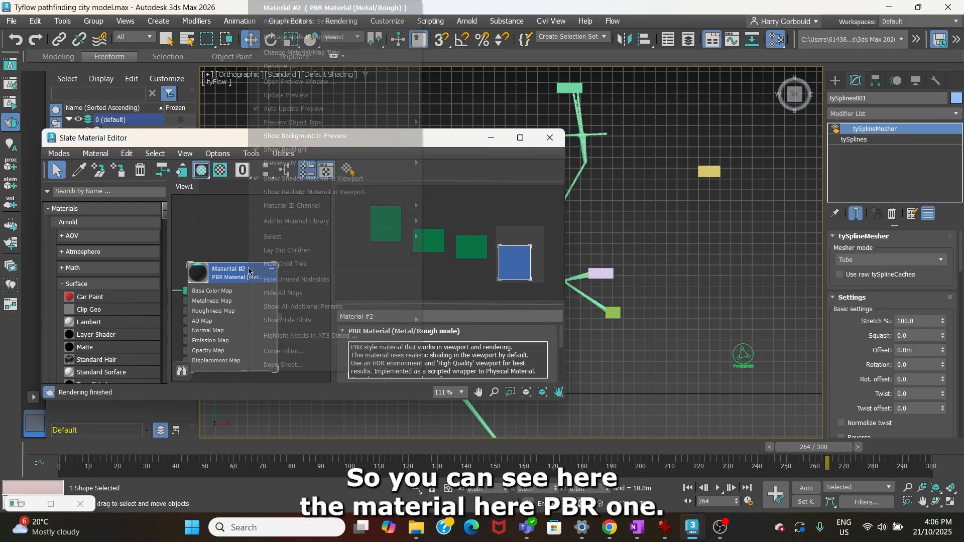
left_click(322, 22)
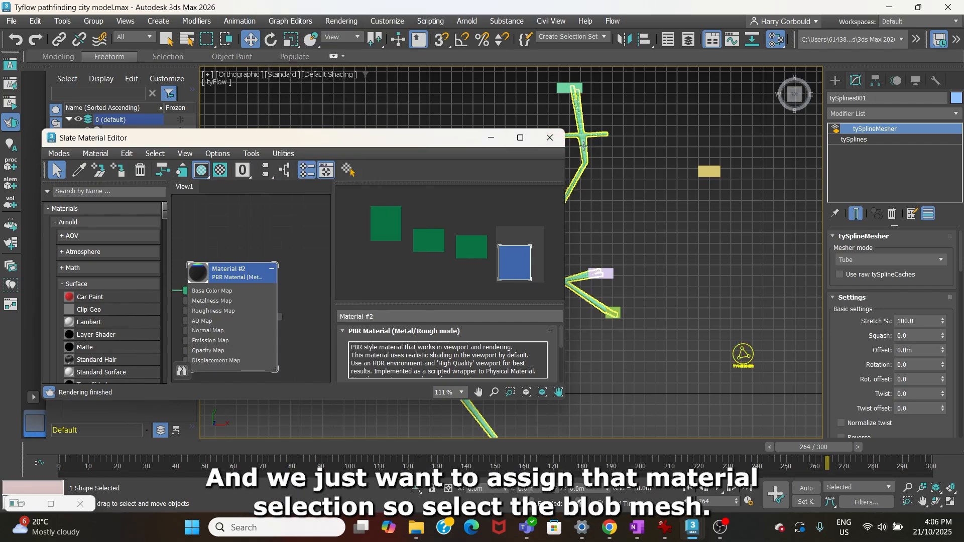
- Assign Material #2 to the tyMesher001 blob mesh, then minimize the Slate Material Editor and clear the selection
left_click(583, 146)
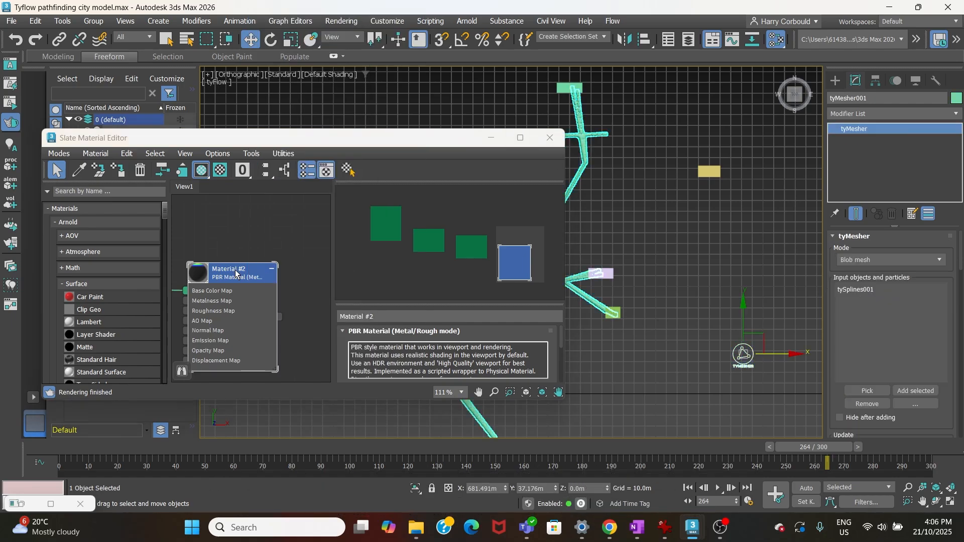
right_click(251, 271)
left_click(307, 23)
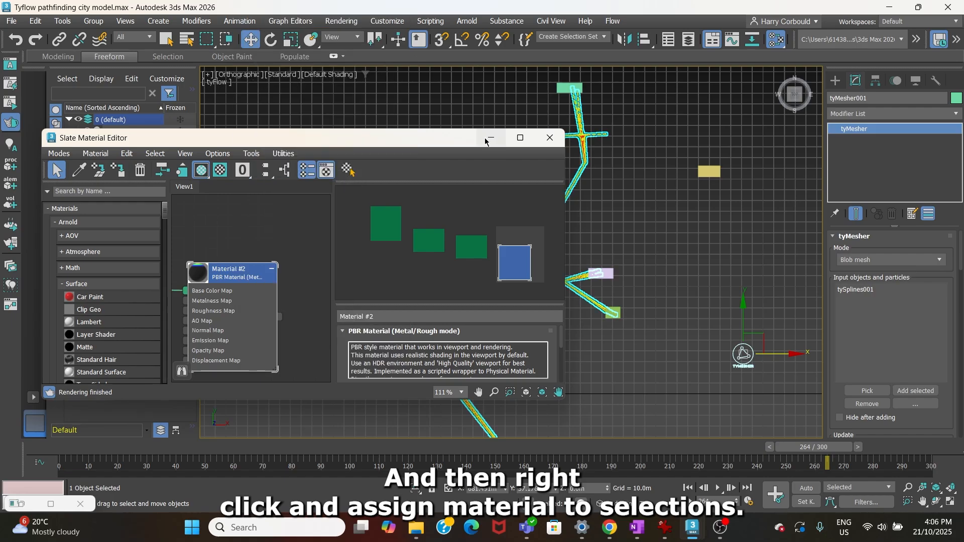
left_click(492, 140)
left_click(472, 256)
middle_click_drag(391, 272, 442, 268)
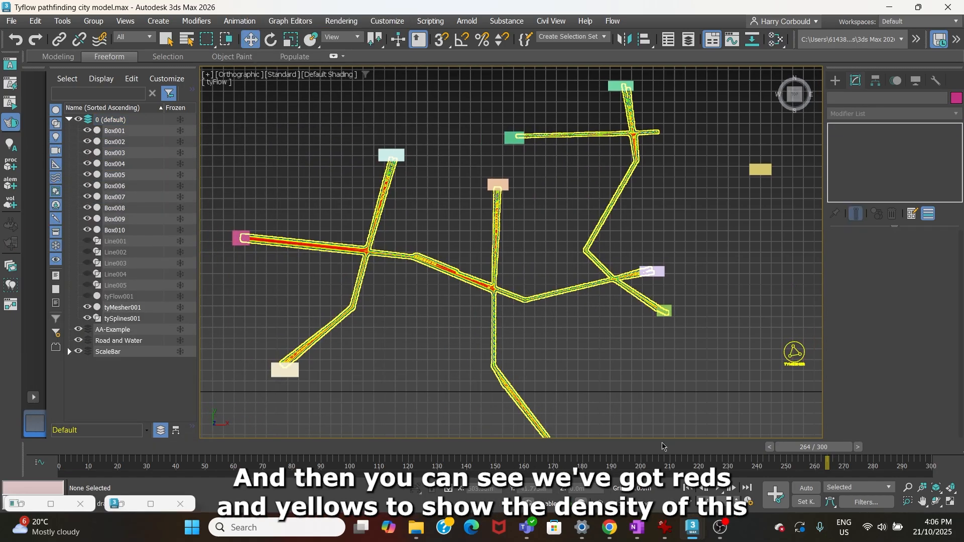
- Return the timeline to frame 0 and unhide Line004 so the road lines accompany the heat map
left_click_drag(663, 446, 26, 461)
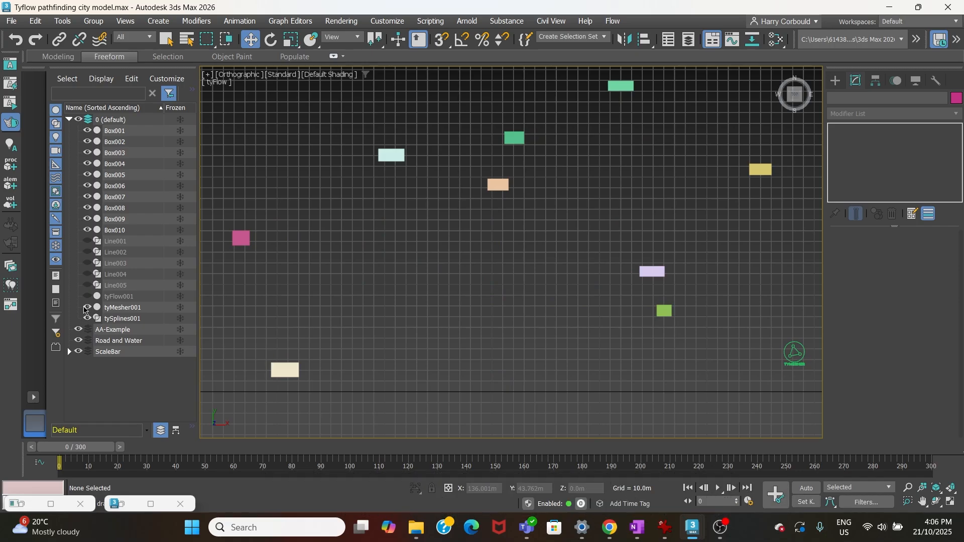
left_click(87, 275)
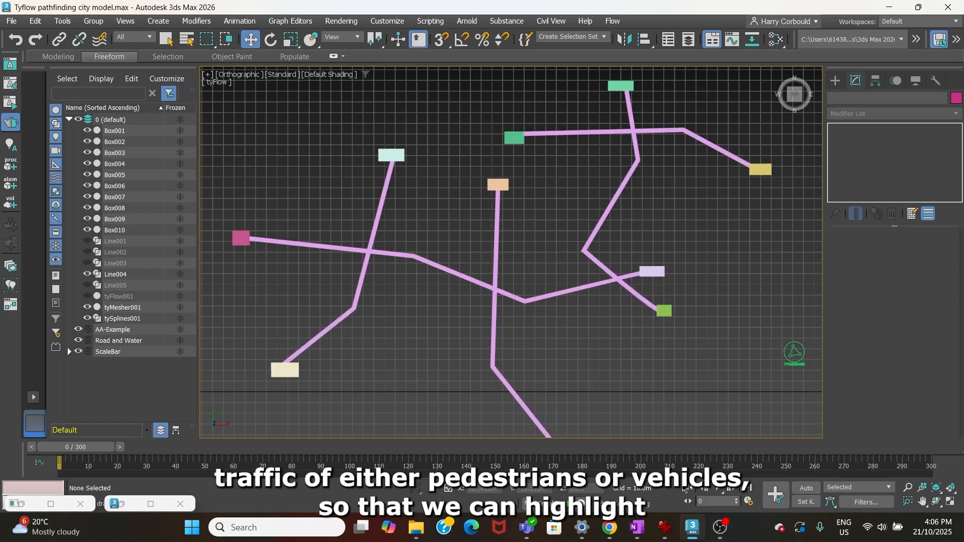
- Play the animation and follow the heat map along the routes, examining density at the roads and intersections
scroll(308, 263, "up", 10)
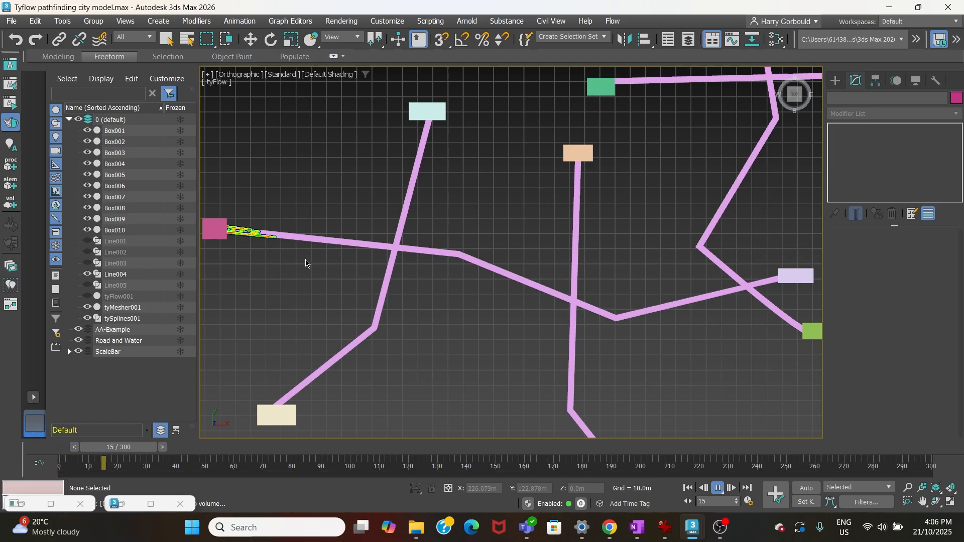
scroll(527, 278, "down", 3)
middle_click_drag(618, 290, 562, 293)
scroll(563, 294, "up", 2)
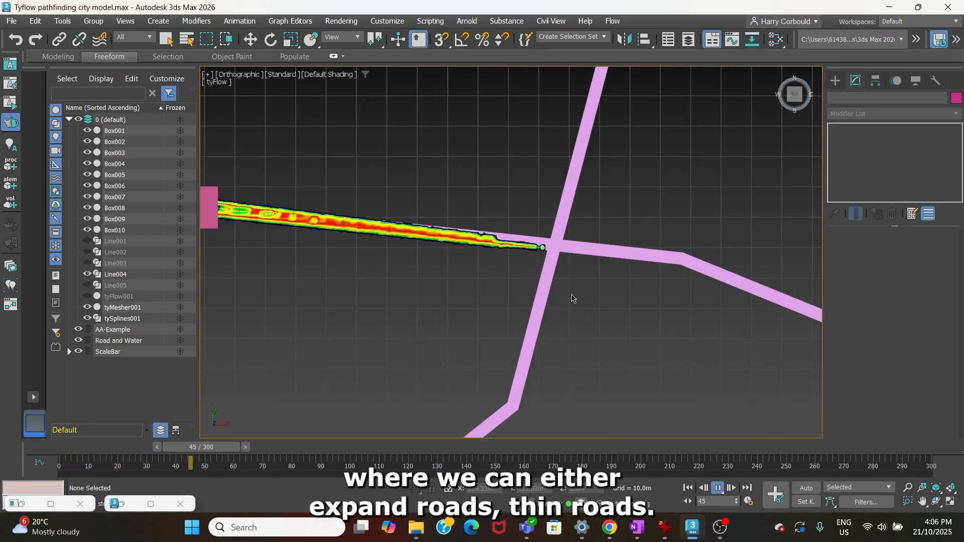
scroll(591, 310, "down", 2)
middle_click_drag(637, 335, 502, 312)
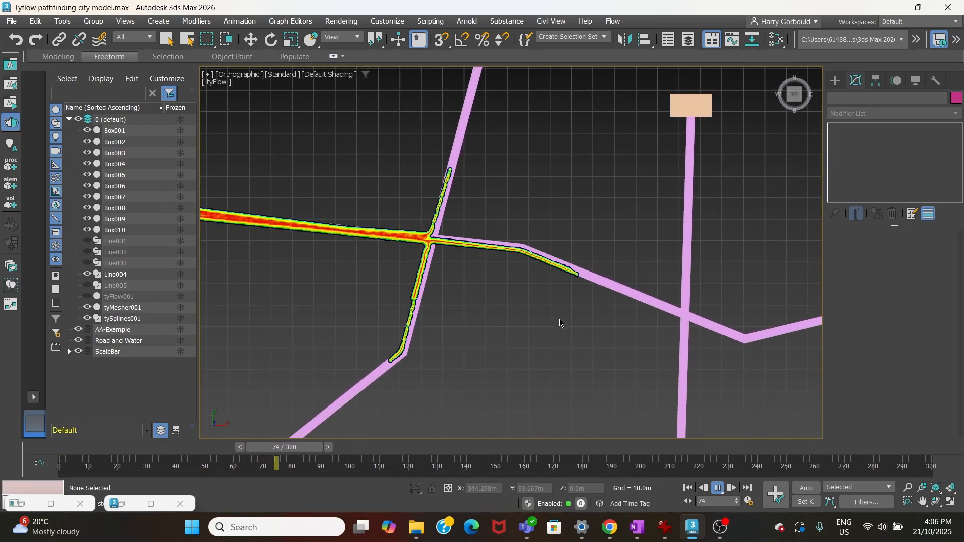
scroll(523, 306, "down", 2)
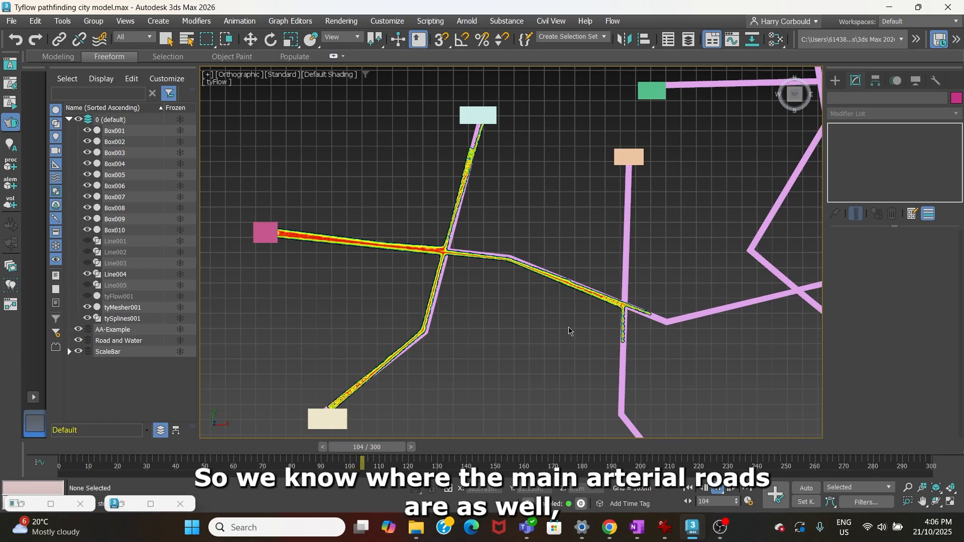
scroll(570, 331, "up", 2)
scroll(548, 316, "down", 2)
middle_click_drag(548, 317, 485, 306)
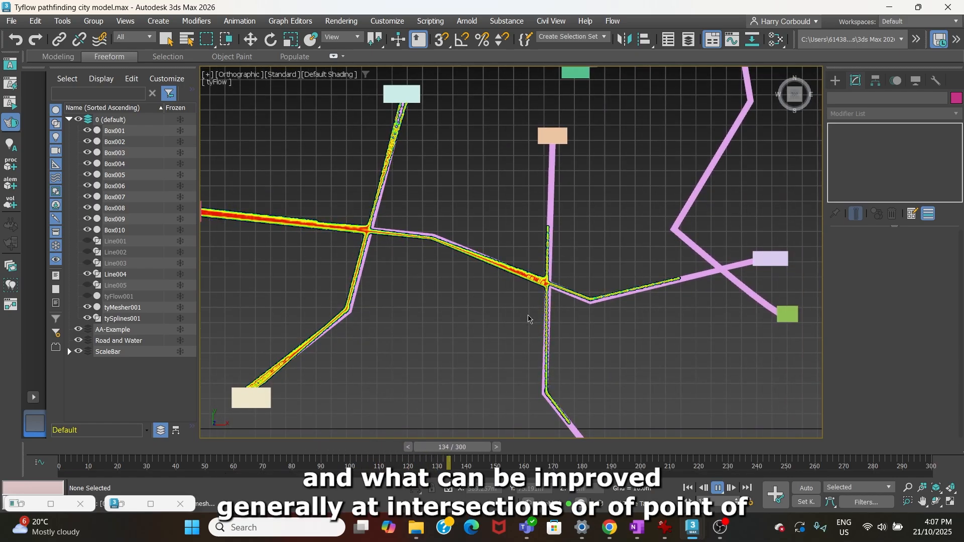
scroll(528, 319, "down", 2)
middle_click_drag(608, 334, 536, 291)
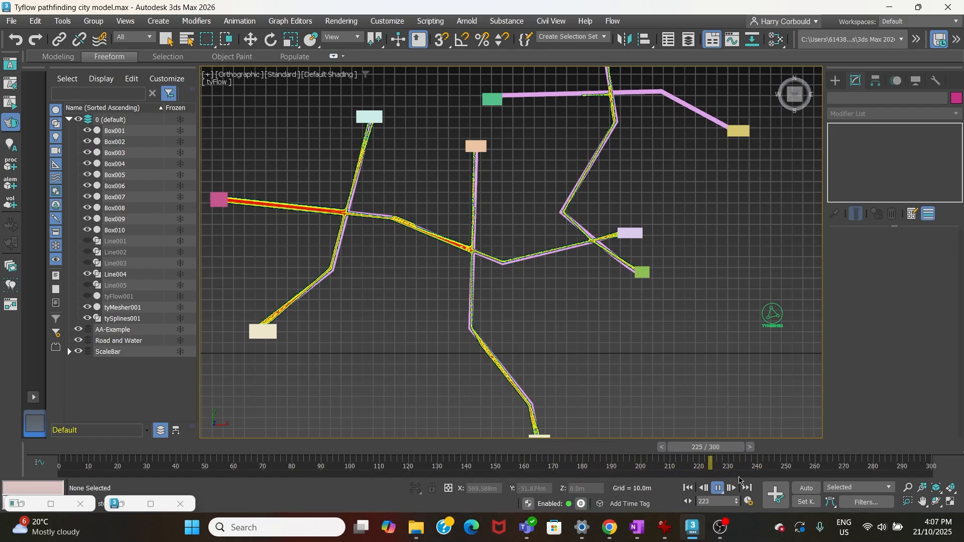
- Advance the animation to frame 291 and examine the heat map closely between the magenta box and its nearest intersection
left_click_drag(740, 450, 868, 451)
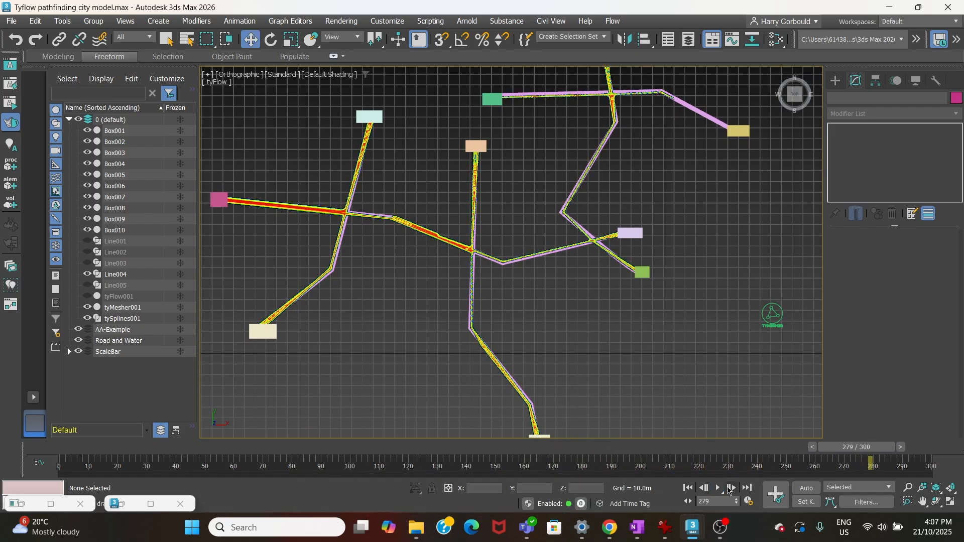
left_click(720, 489)
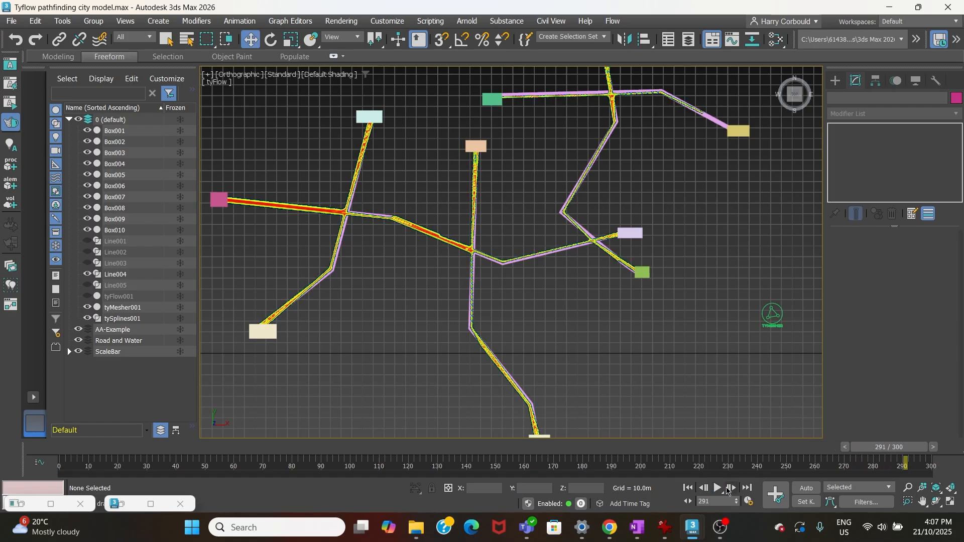
scroll(384, 211, "up", 3)
middle_click_drag(376, 235, 594, 331)
middle_click_drag(344, 263, 526, 256)
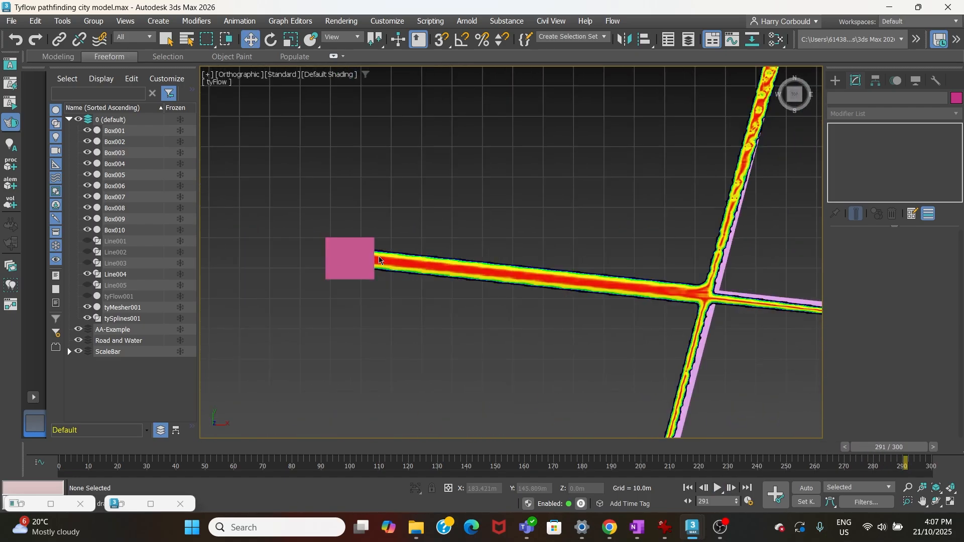
scroll(465, 291, "up", 1)
scroll(747, 264, "down", 2)
middle_click_drag(747, 265, 584, 236)
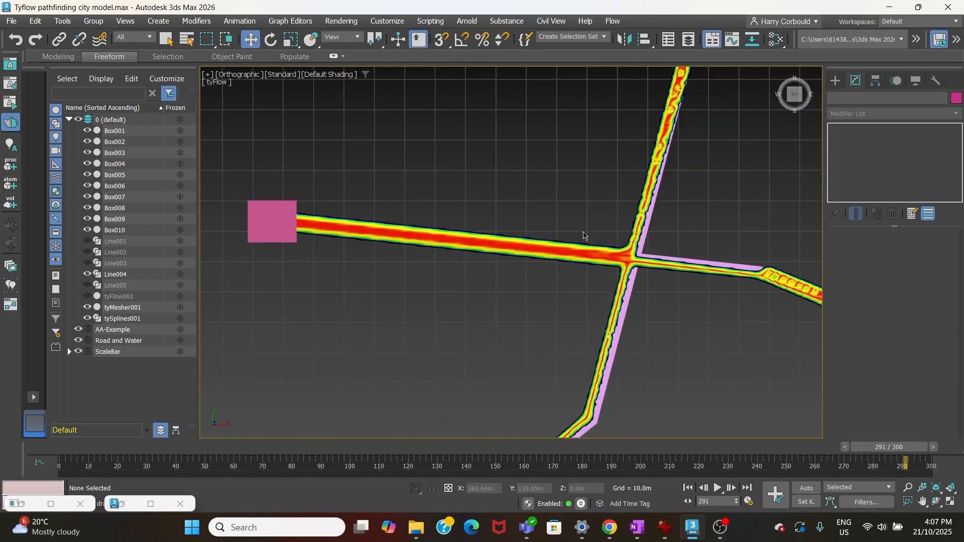